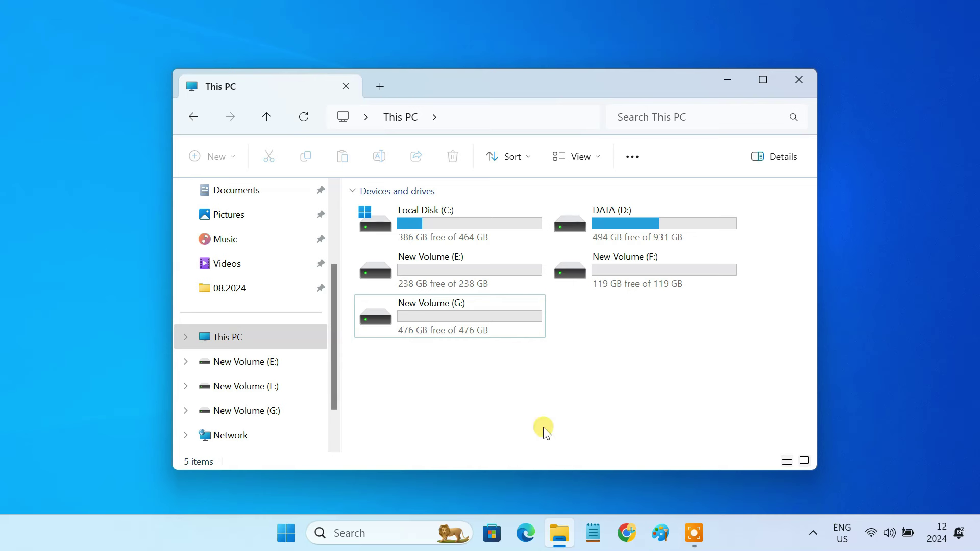
# Check the free space on New Volume E:, F: and G: in This PC.
pyautogui.click(450, 270)
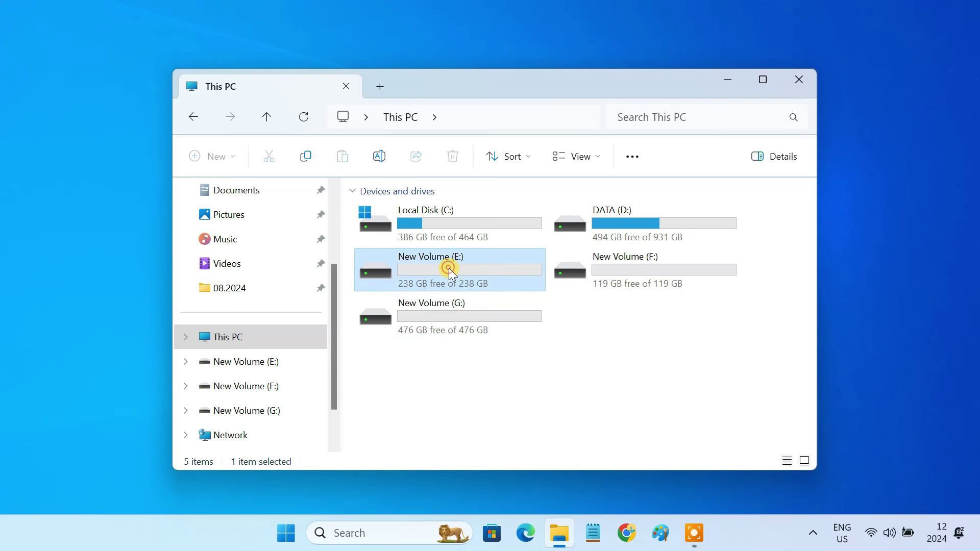
pyautogui.click(631, 268)
pyautogui.click(481, 319)
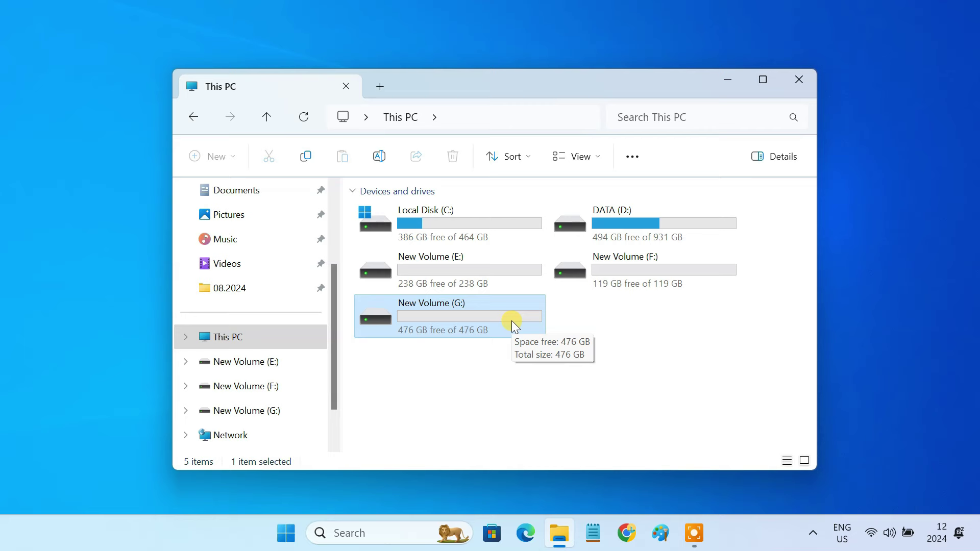
# Open Disk Management full screen with Disks 2–4 and New Volume (E:) shown in the disk map.
pyautogui.click(718, 84)
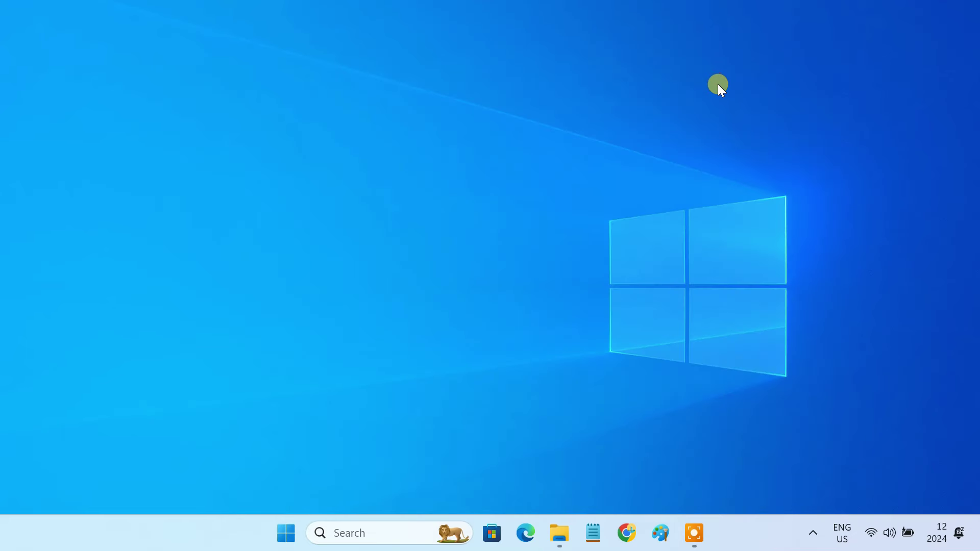
pyautogui.rightClick(287, 534)
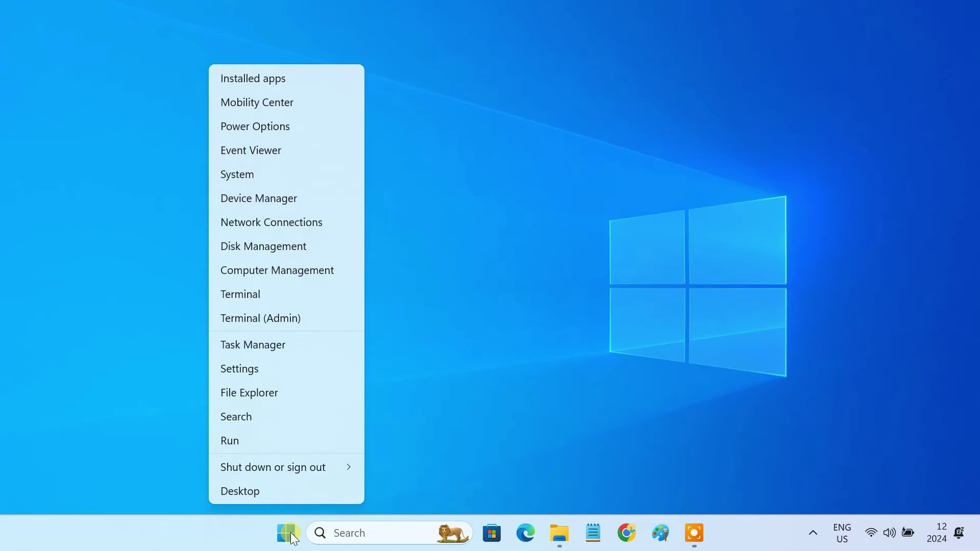
pyautogui.click(310, 246)
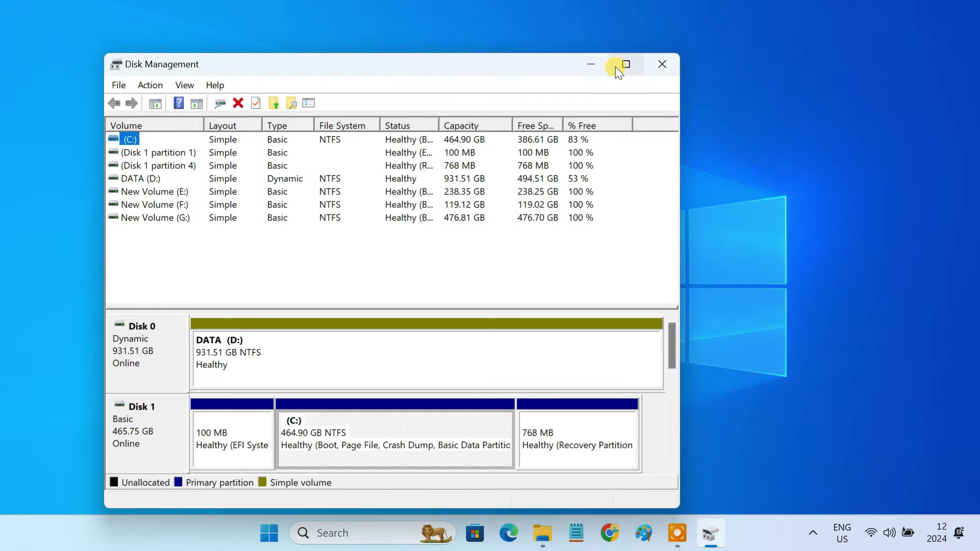
pyautogui.click(620, 65)
pyautogui.moveTo(403, 251); pyautogui.dragTo(405, 183)
pyautogui.moveTo(969, 291); pyautogui.dragTo(974, 416)
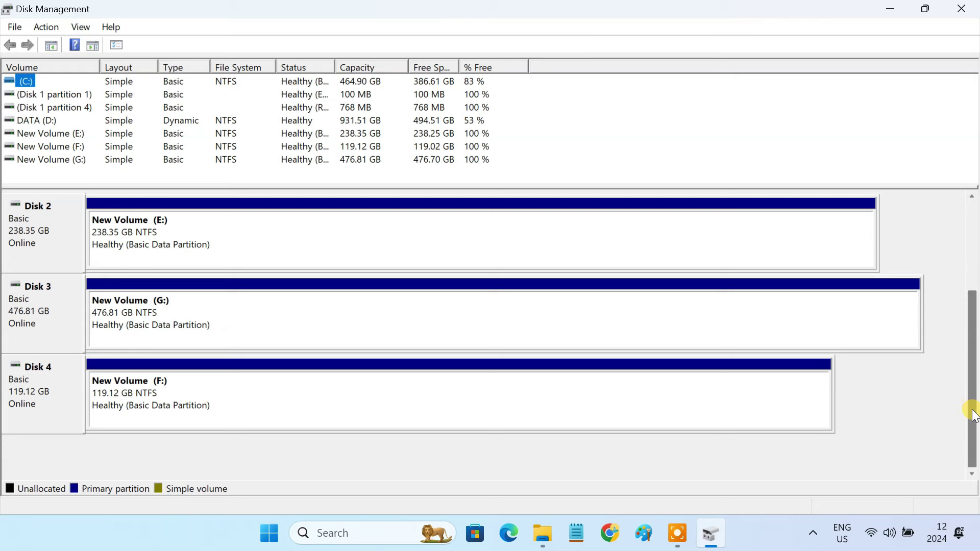
pyautogui.click(206, 233)
# Quick-format New Volume (E:) with a 4096 allocation unit size.
pyautogui.rightClick(206, 234)
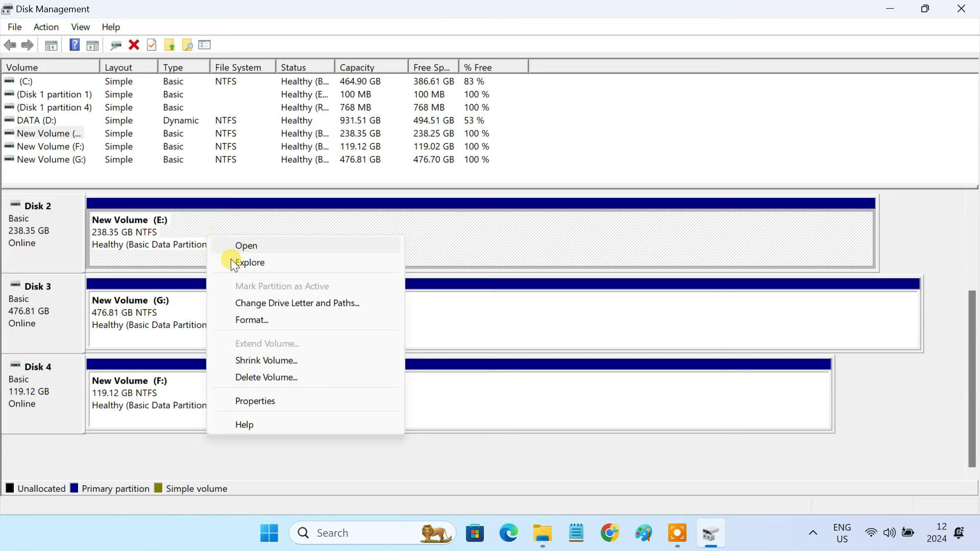
pyautogui.click(281, 321)
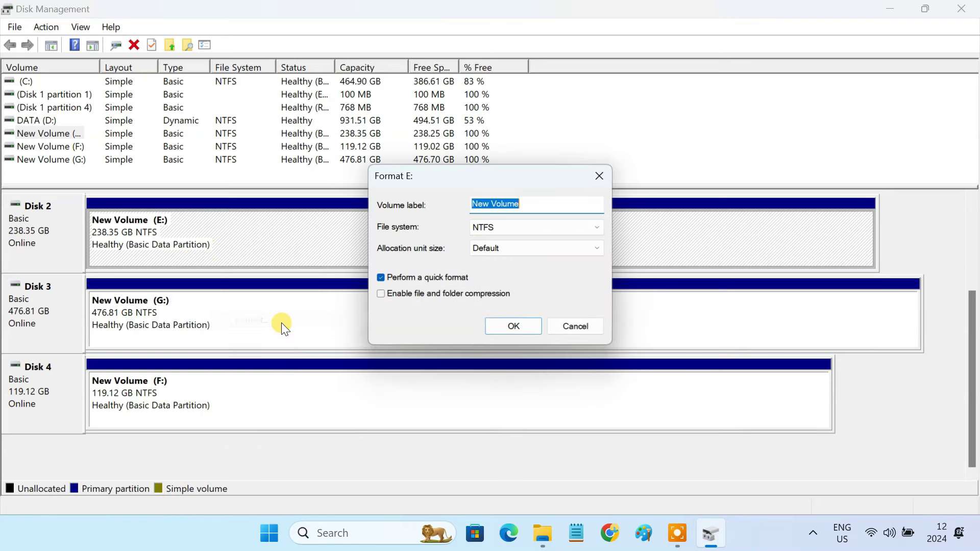
pyautogui.click(494, 249)
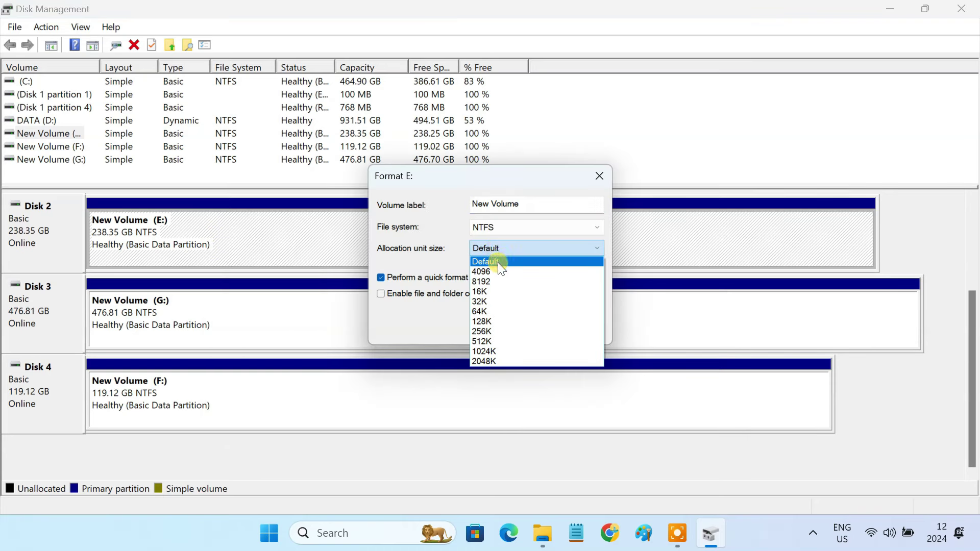
pyautogui.click(498, 271)
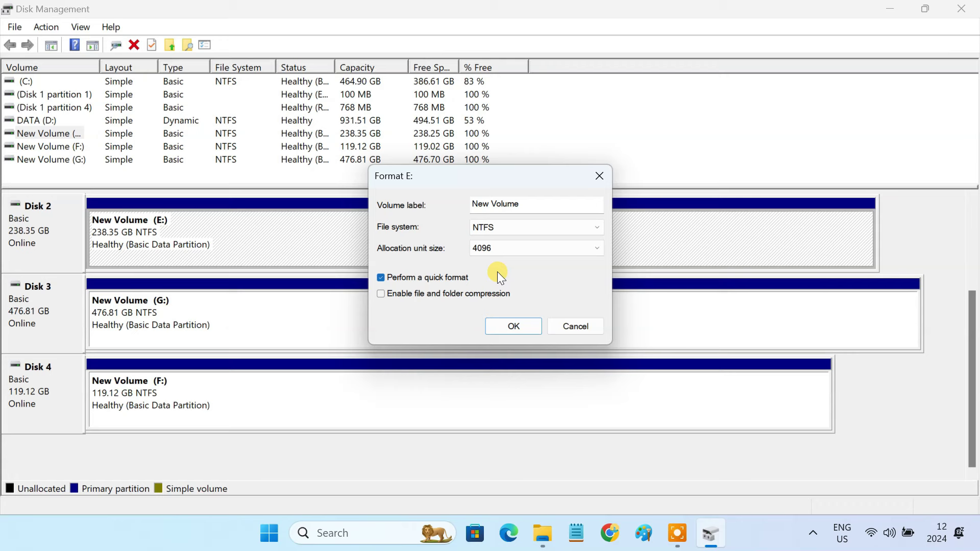
pyautogui.click(521, 330)
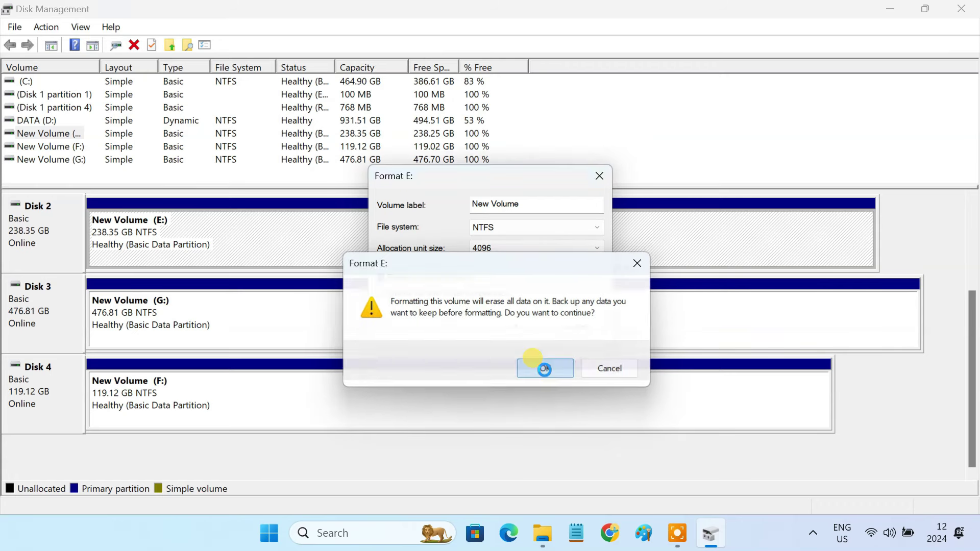
pyautogui.click(545, 369)
# Quick-format New Volume (G:) with a 4096 allocation unit size.
pyautogui.click(264, 313)
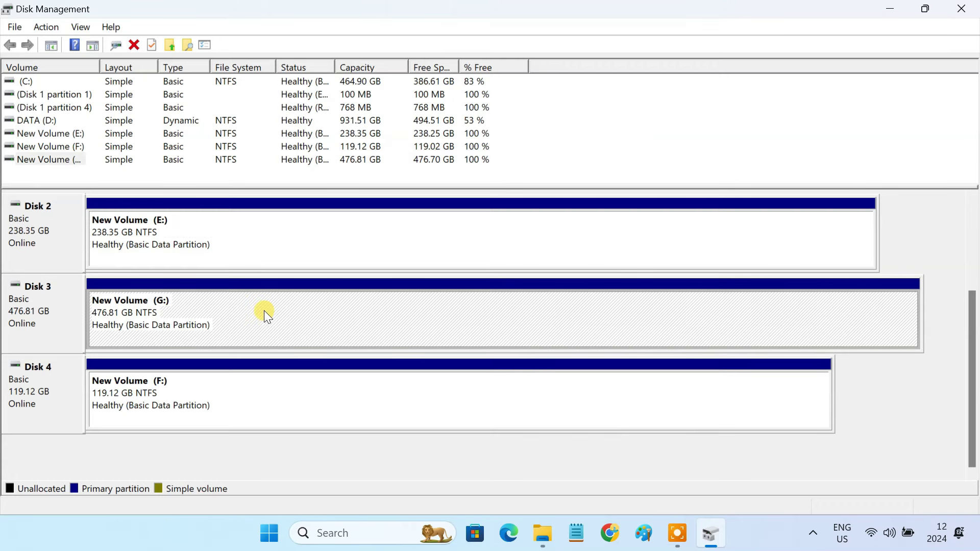
pyautogui.rightClick(264, 310)
pyautogui.click(338, 394)
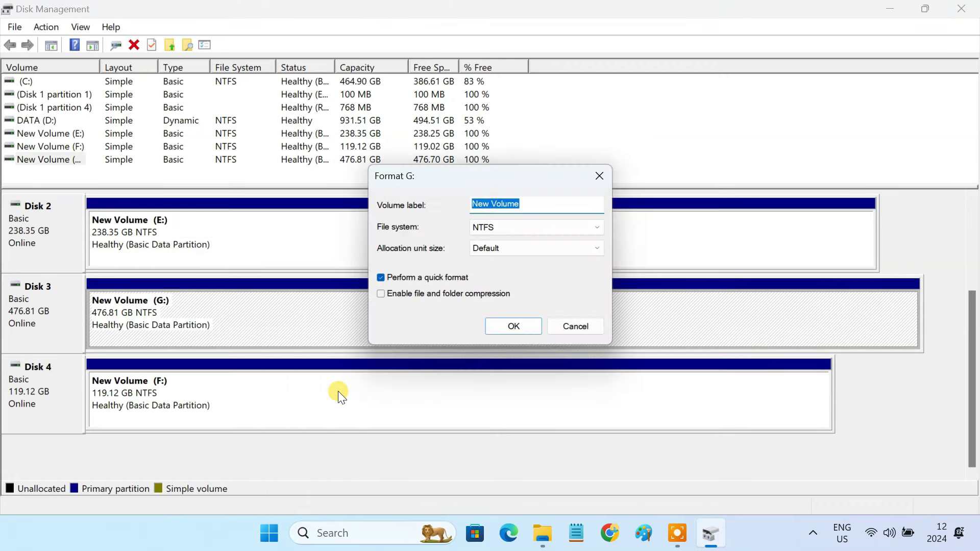
pyautogui.click(505, 251)
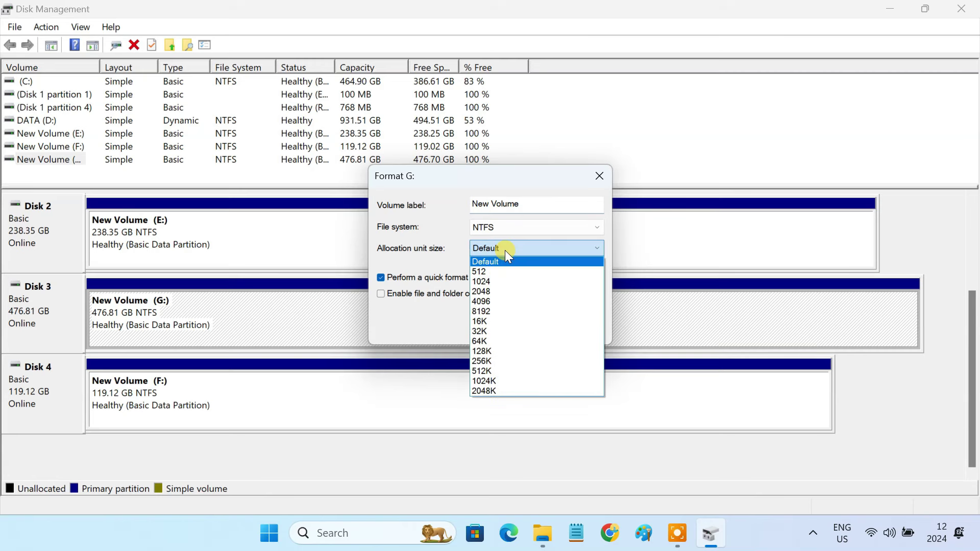
pyautogui.click(504, 302)
pyautogui.click(522, 327)
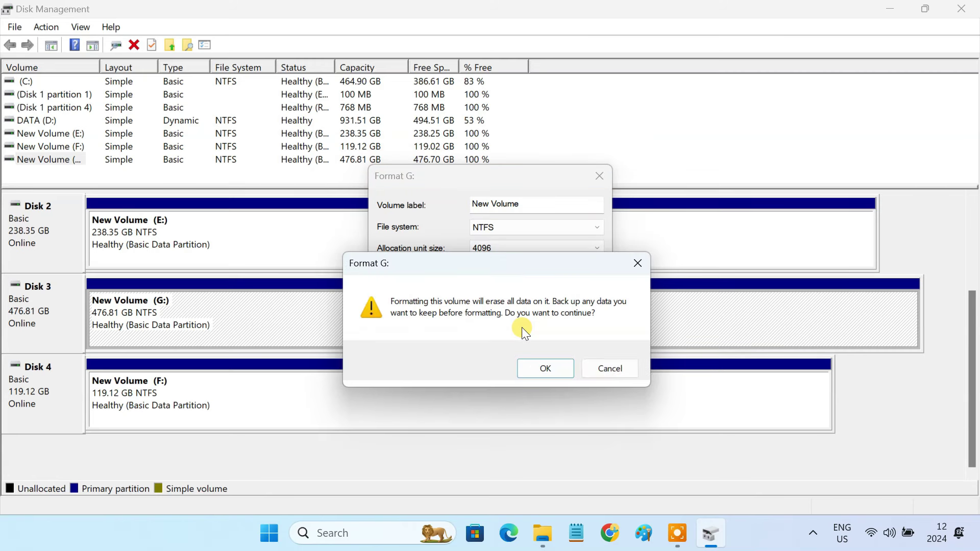
pyautogui.click(548, 369)
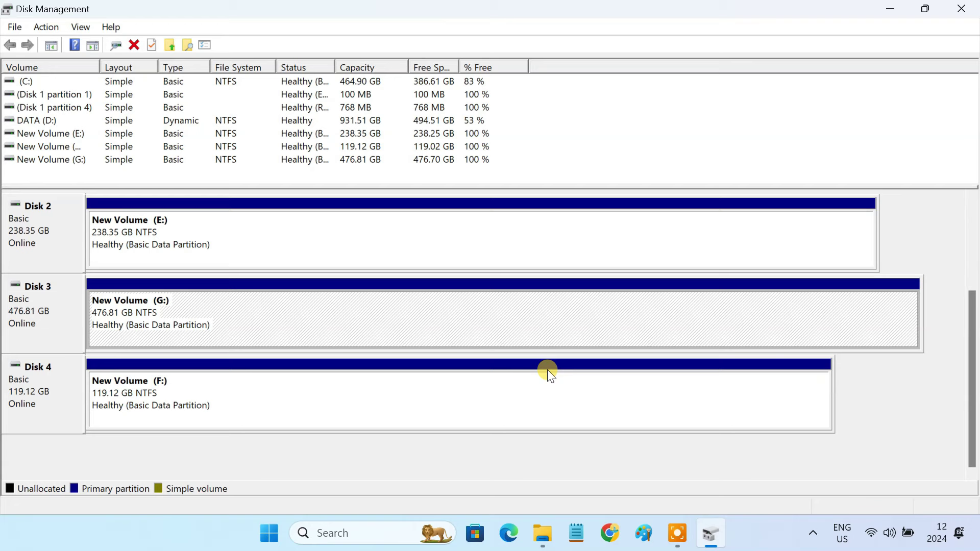
# Quick-format New Volume (F:) with a 4096 allocation unit size.
pyautogui.rightClick(452, 384)
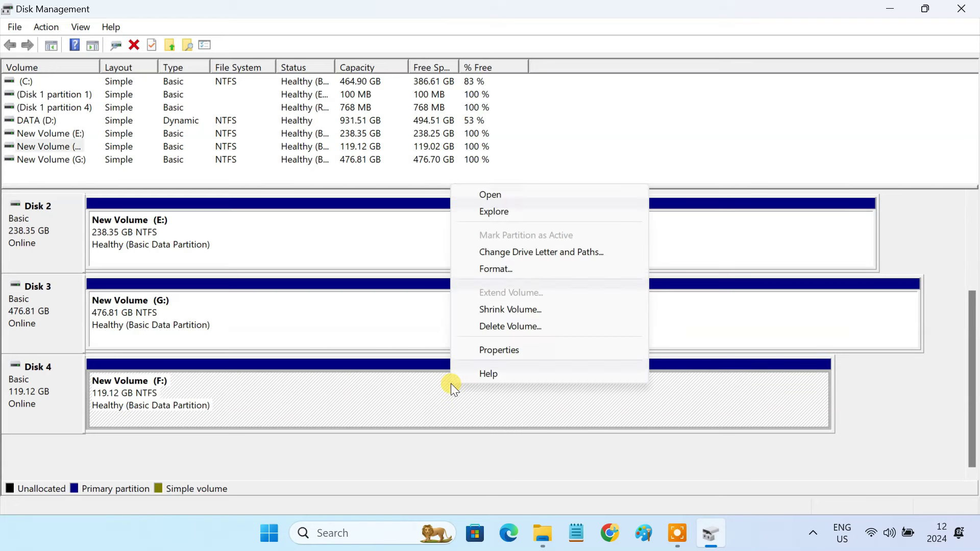
pyautogui.click(524, 270)
pyautogui.click(525, 247)
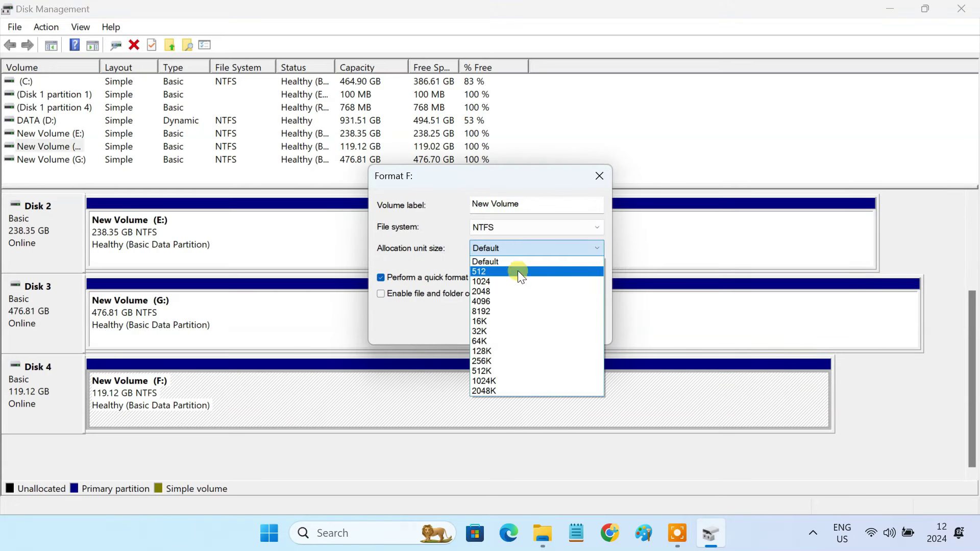
pyautogui.click(510, 298)
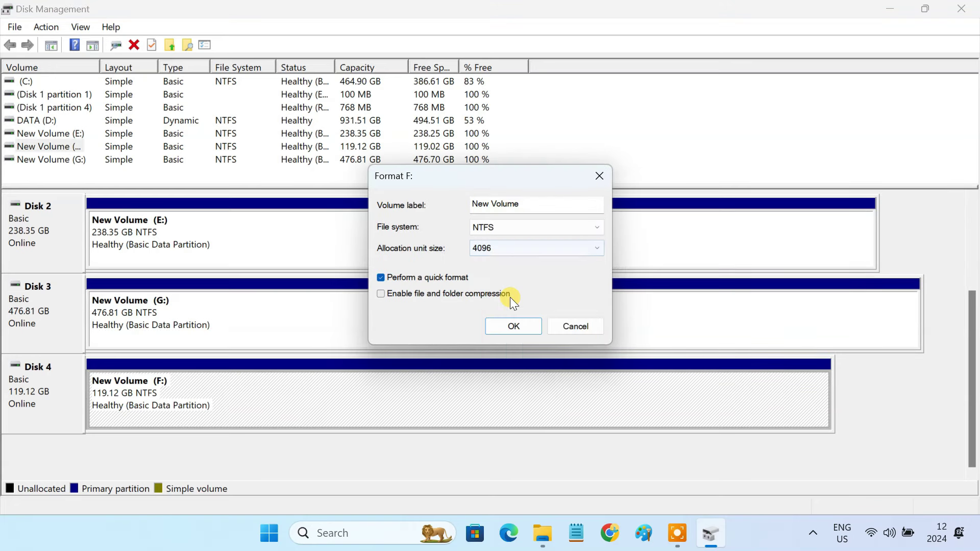
pyautogui.click(519, 327)
pyautogui.click(553, 366)
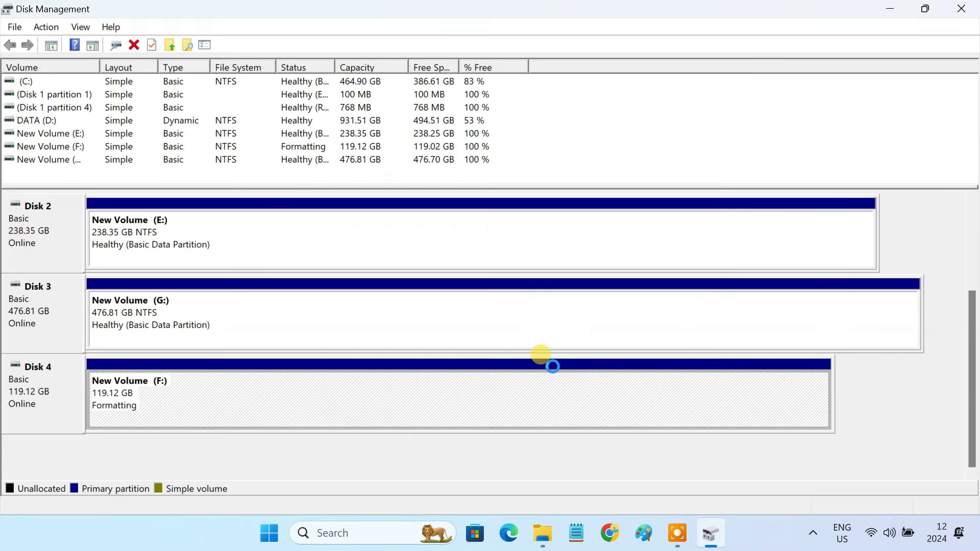
# Delete the E:, G: and F: volumes, leaving 238.35, 476.81 and 119.12 GB unallocated.
pyautogui.click(343, 227)
pyautogui.rightClick(343, 228)
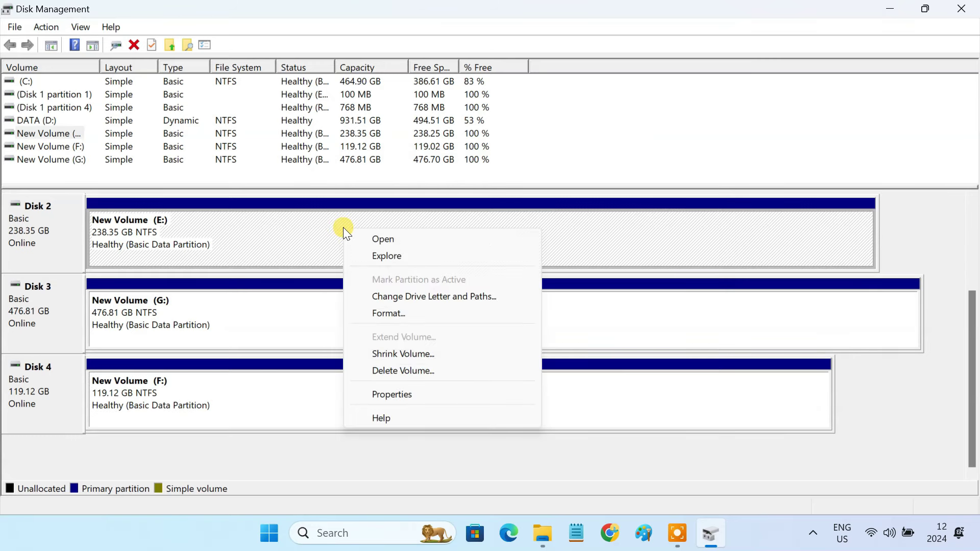
pyautogui.click(436, 368)
pyautogui.click(547, 366)
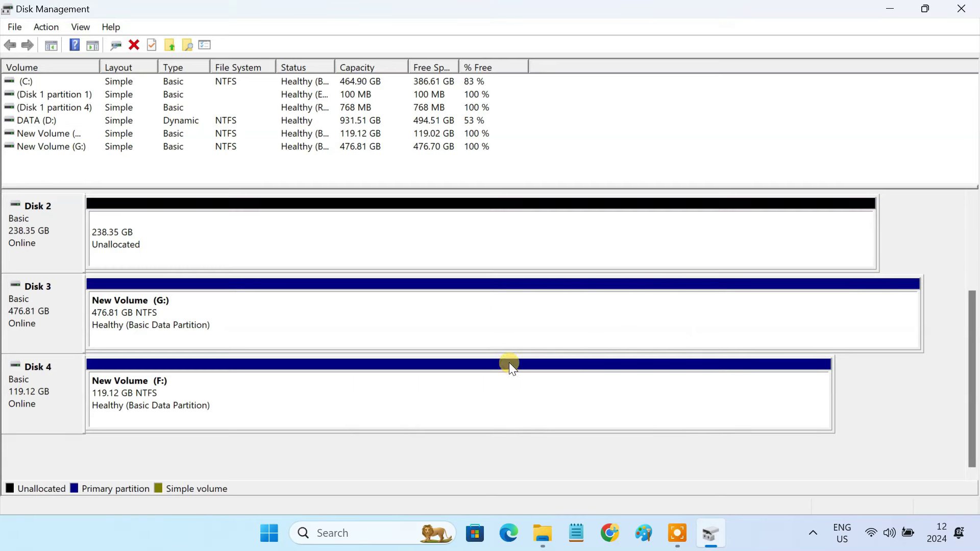
pyautogui.click(354, 309)
pyautogui.rightClick(355, 309)
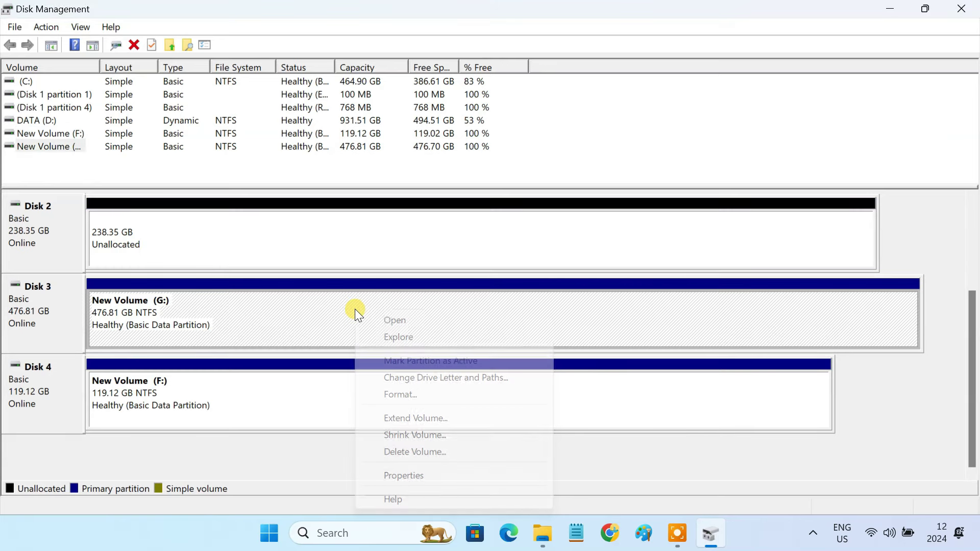
pyautogui.click(449, 453)
pyautogui.click(542, 370)
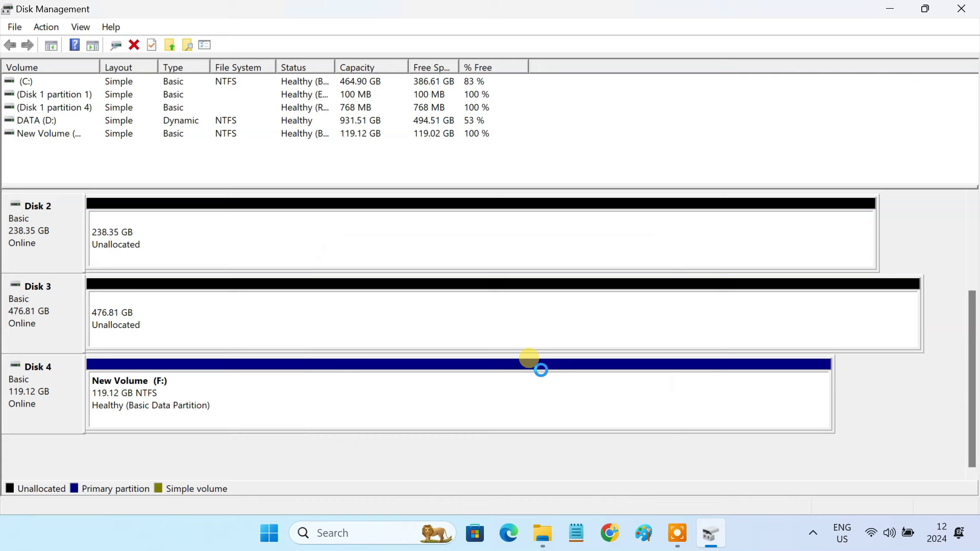
pyautogui.click(348, 394)
pyautogui.rightClick(348, 393)
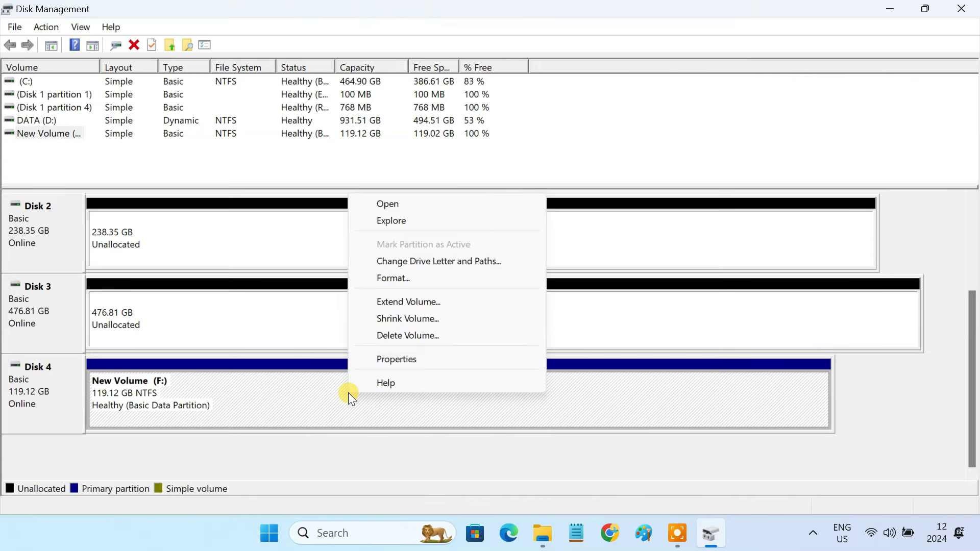
pyautogui.click(424, 336)
pyautogui.click(544, 365)
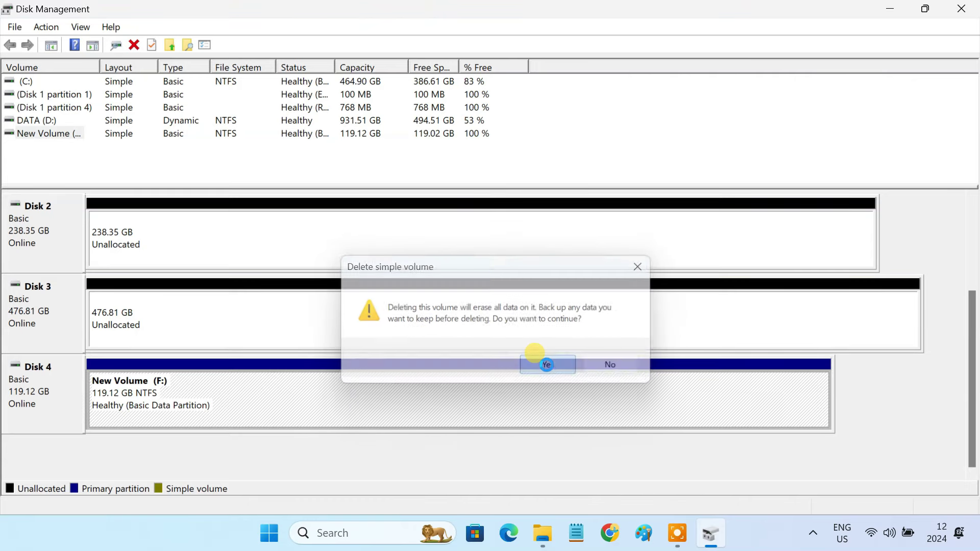
# Close Disk Management, restart Windows and sign back in with the PIN.
pyautogui.click(962, 9)
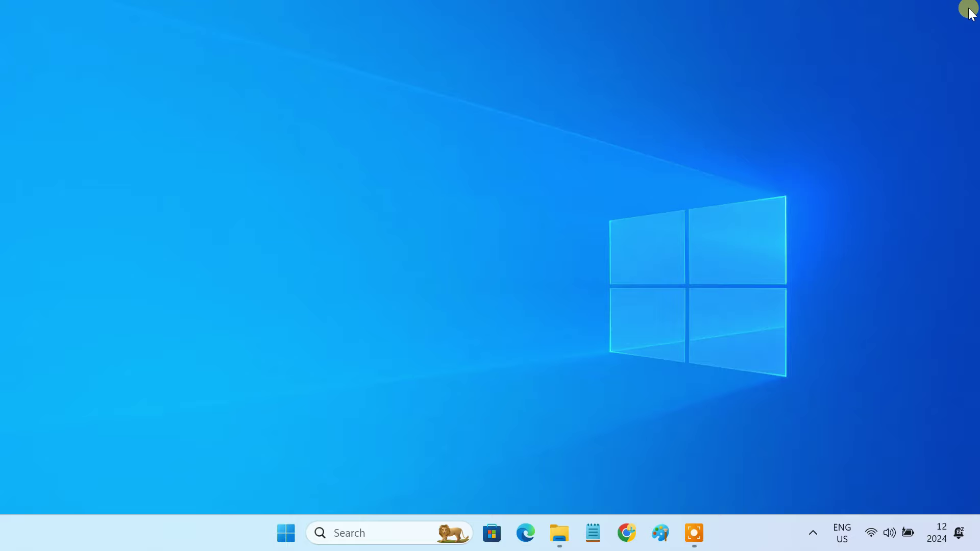
pyautogui.click(286, 533)
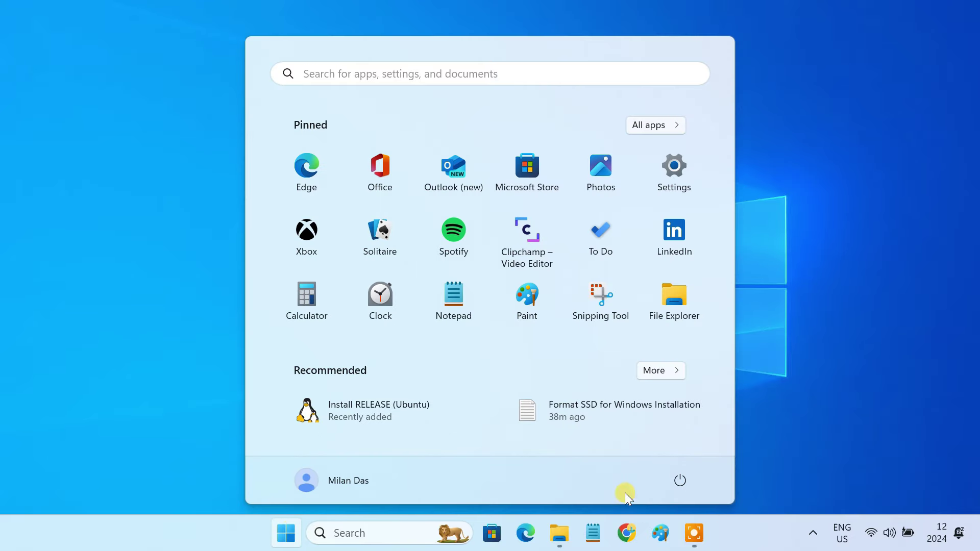
pyautogui.click(689, 478)
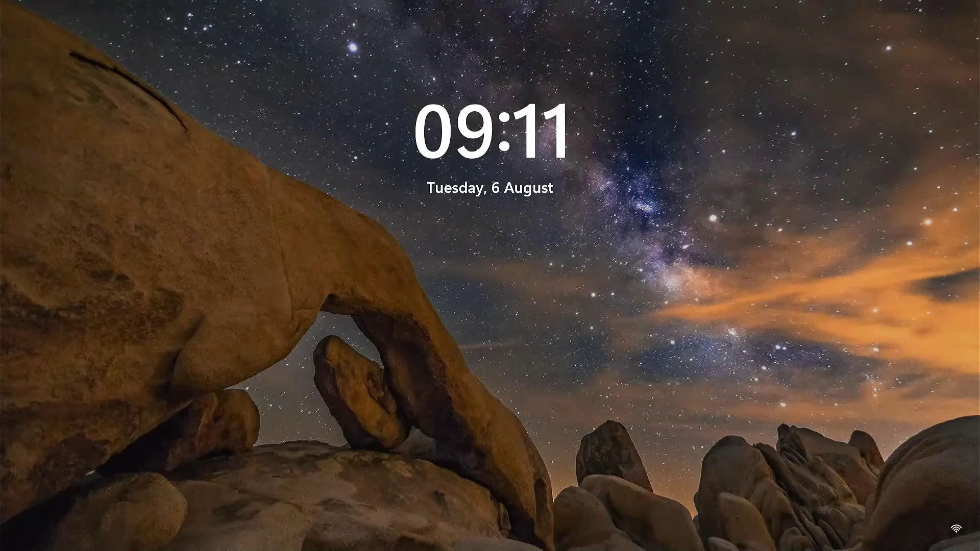
pyautogui.write('********')
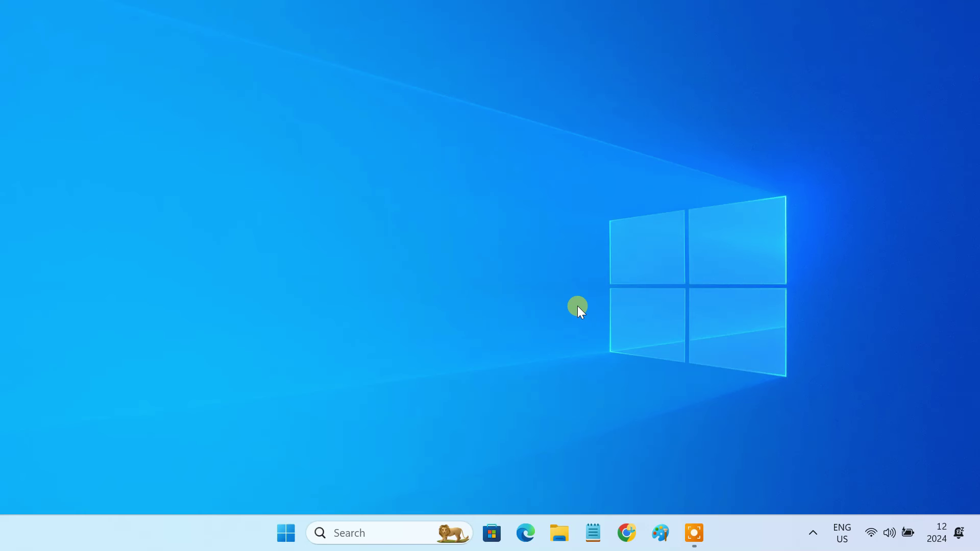
# Go to Storage Spaces under Settings > System > Storage > Advanced storage settings.
pyautogui.click(286, 533)
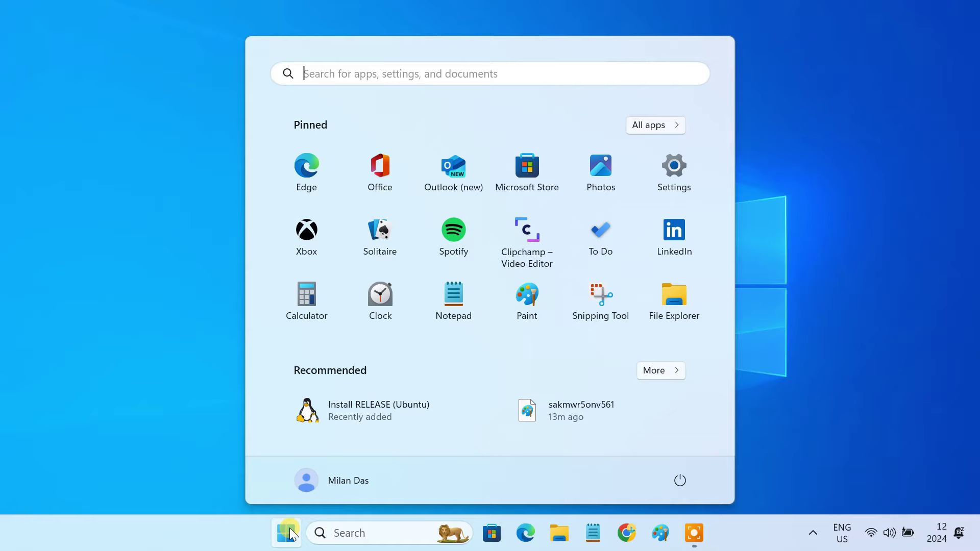
pyautogui.click(655, 185)
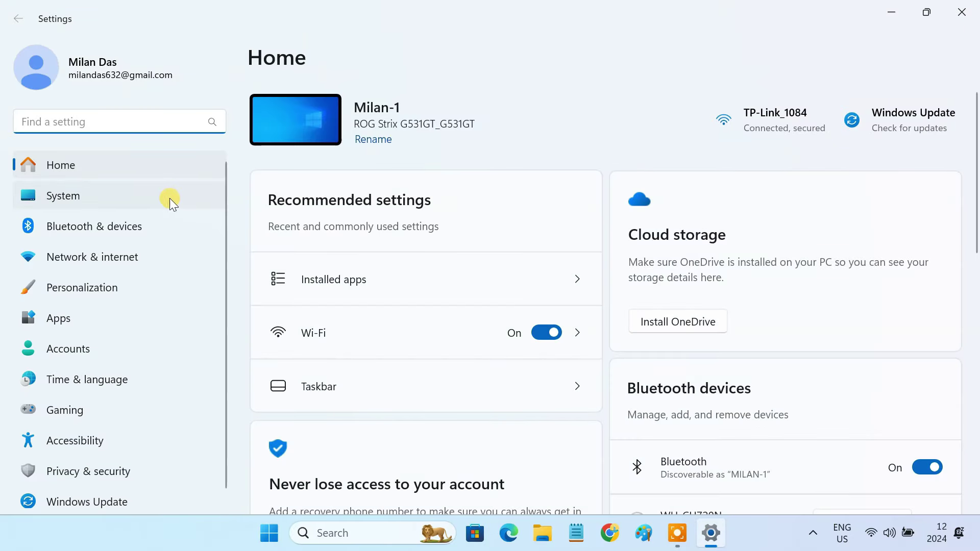
pyautogui.click(164, 198)
pyautogui.scroll(-3, 498, 400)
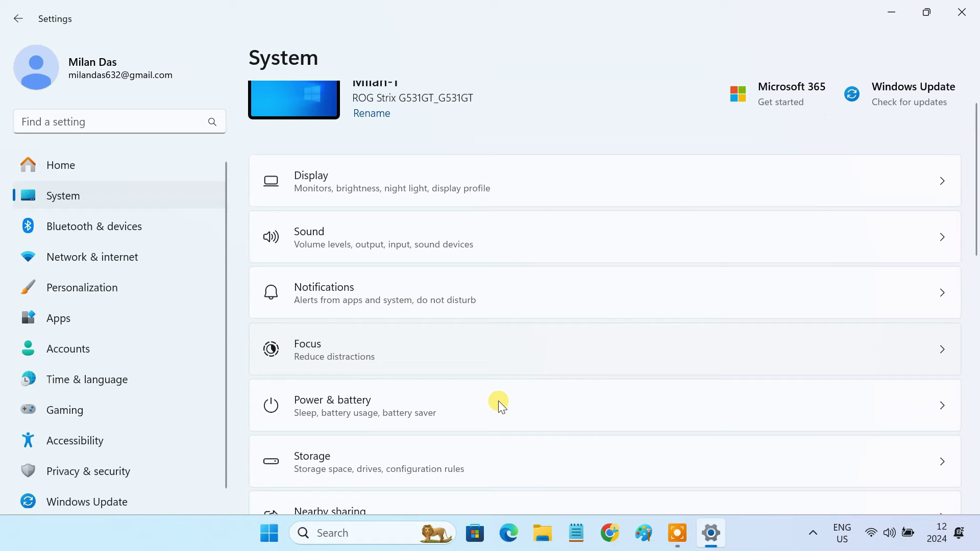
pyautogui.click(343, 364)
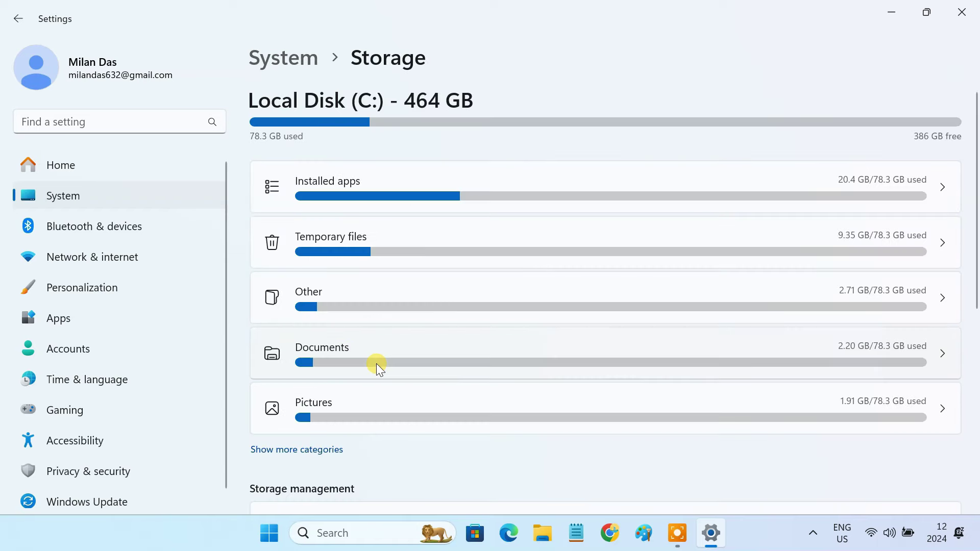
pyautogui.scroll(-7, 376, 364)
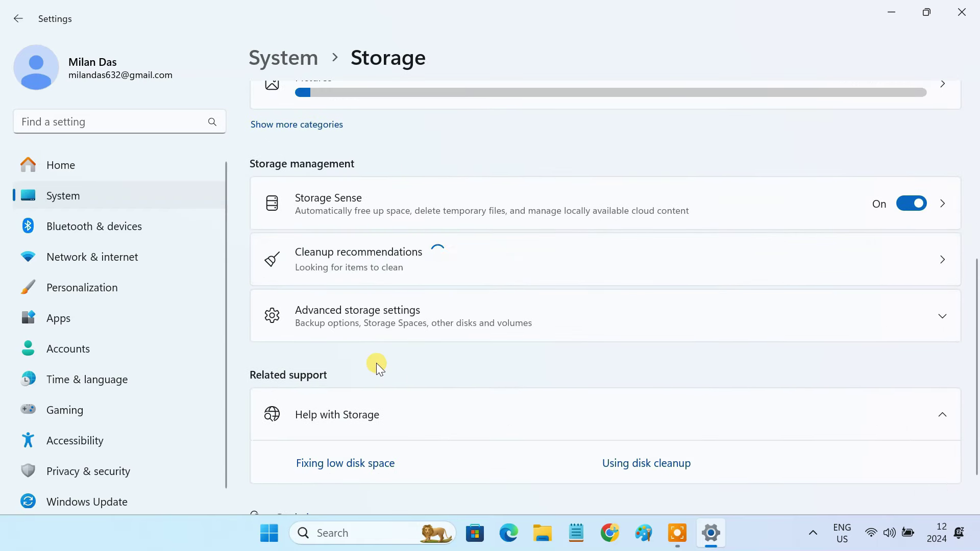
pyautogui.click(357, 317)
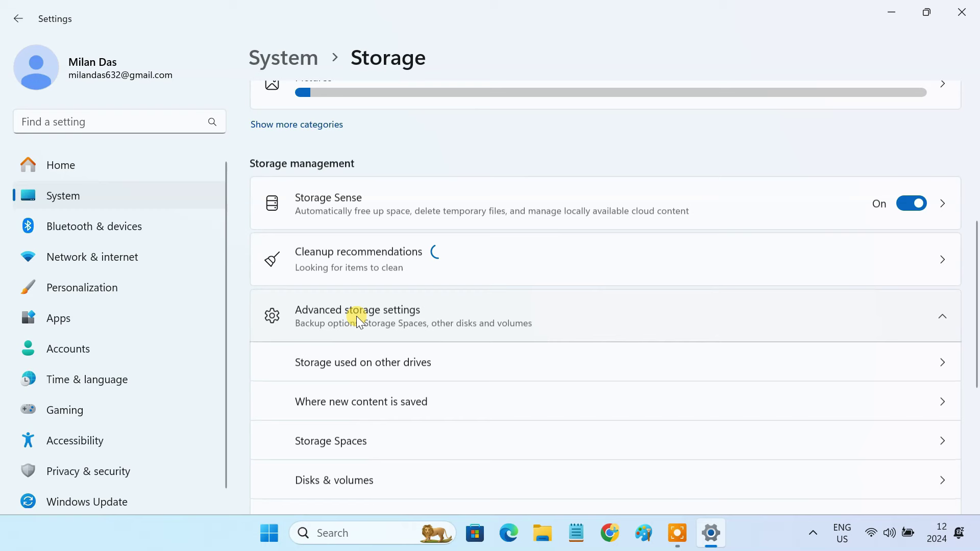
pyautogui.click(375, 443)
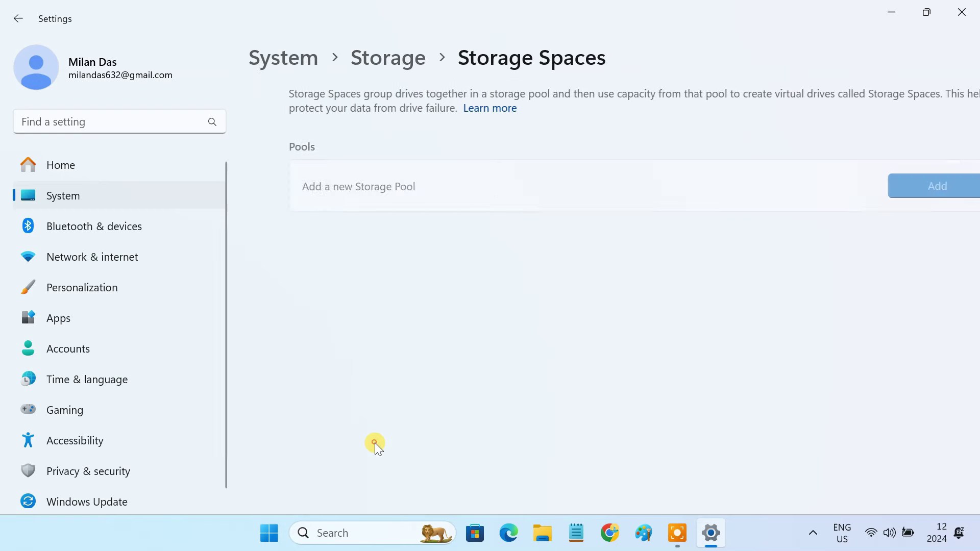
# Create a storage pool named 'Home NAS' from Disks 2, 3 and 4.
pyautogui.click(889, 189)
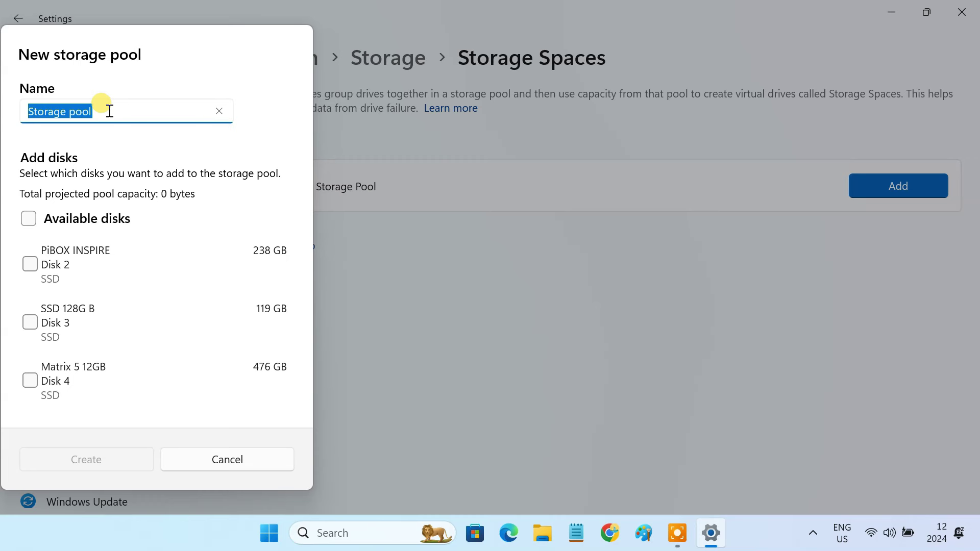
pyautogui.press('BackSpace')
pyautogui.write('Home NAS')
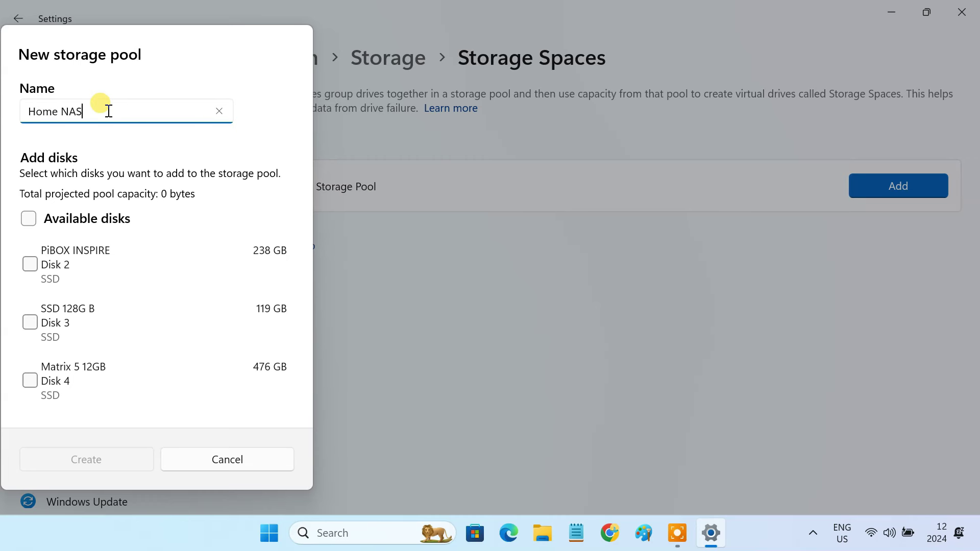
pyautogui.click(30, 265)
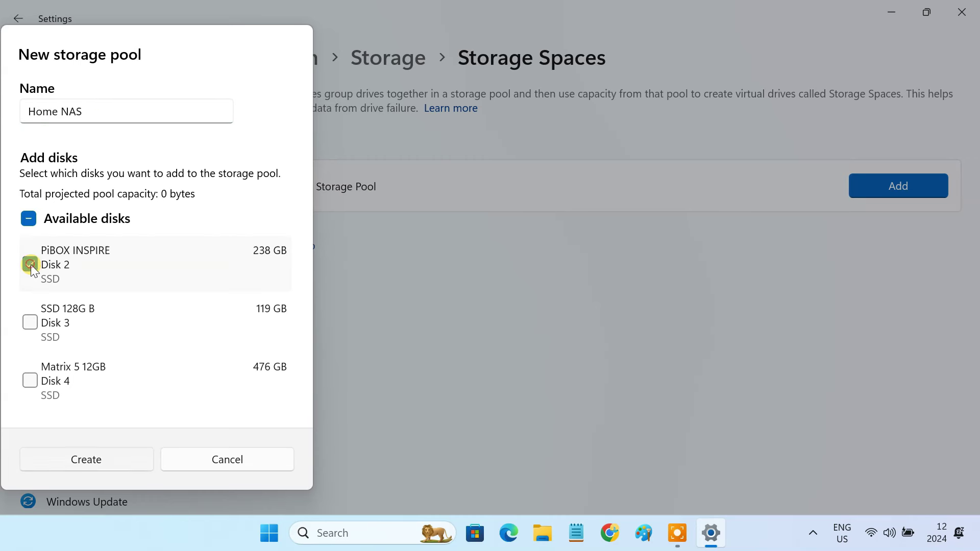
pyautogui.click(31, 322)
pyautogui.click(31, 381)
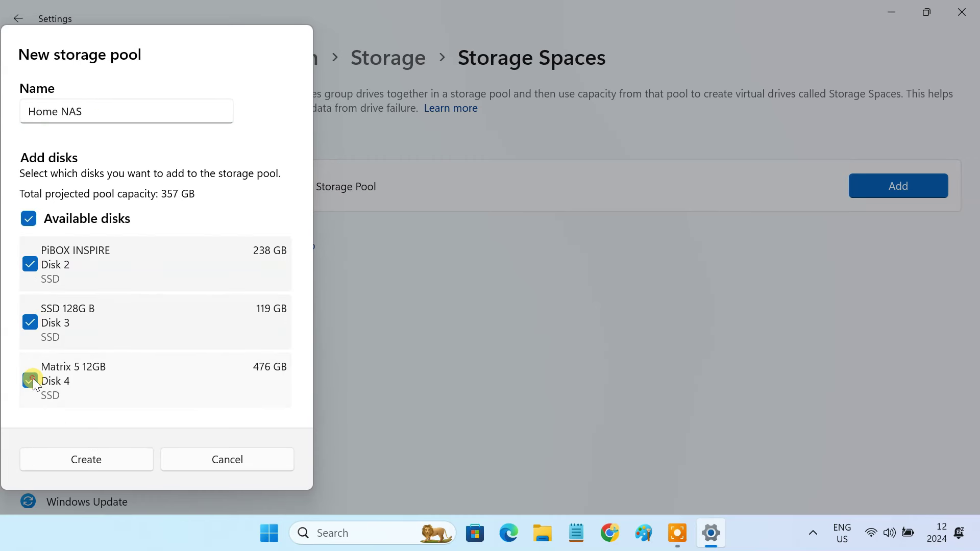
pyautogui.click(114, 459)
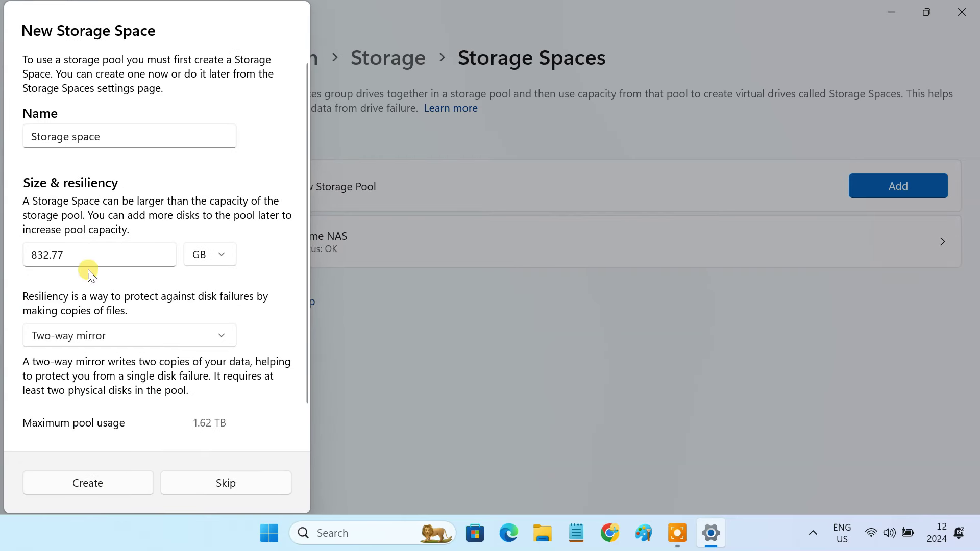
# Create an 832.77 GB storage space with Simple (no resiliency) layout.
pyautogui.moveTo(25, 254); pyautogui.dragTo(70, 276)
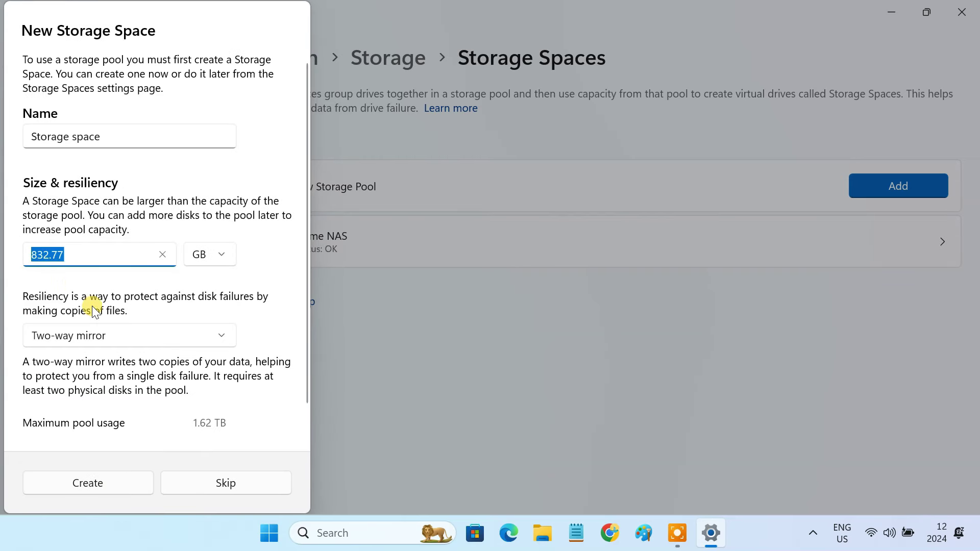
pyautogui.click(160, 339)
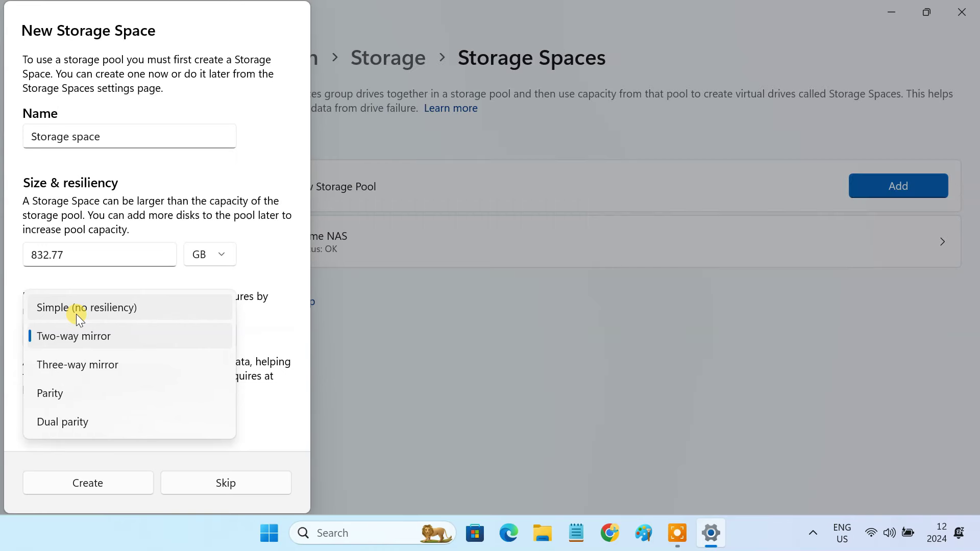
pyautogui.click(76, 314)
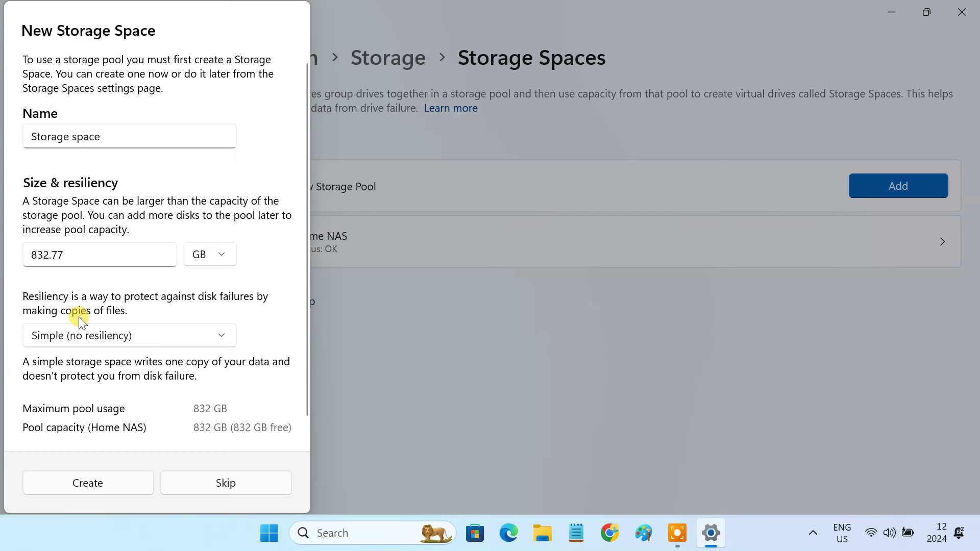
pyautogui.click(117, 484)
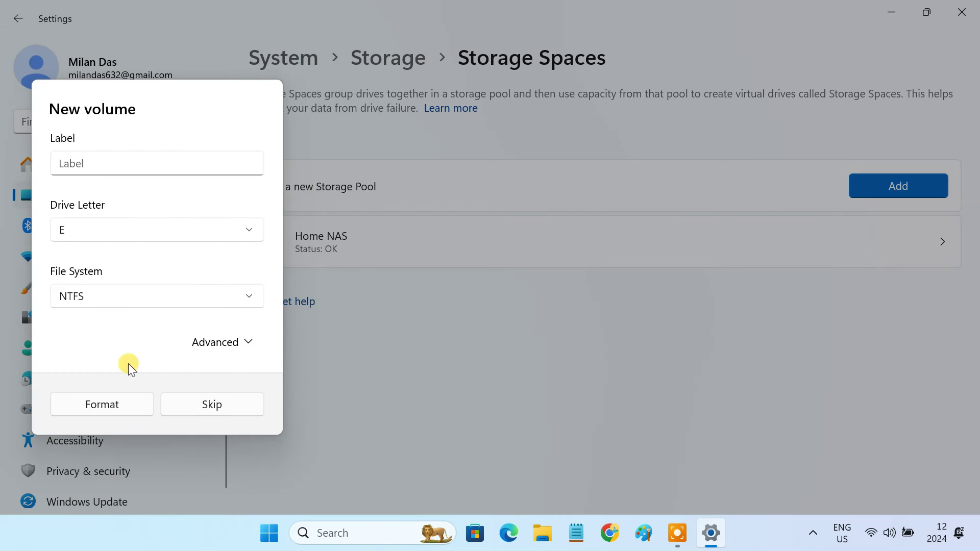
# Label the new volume 'Home NAS', format it as NTFS drive E, and close Settings.
pyautogui.click(107, 159)
pyautogui.write('H')
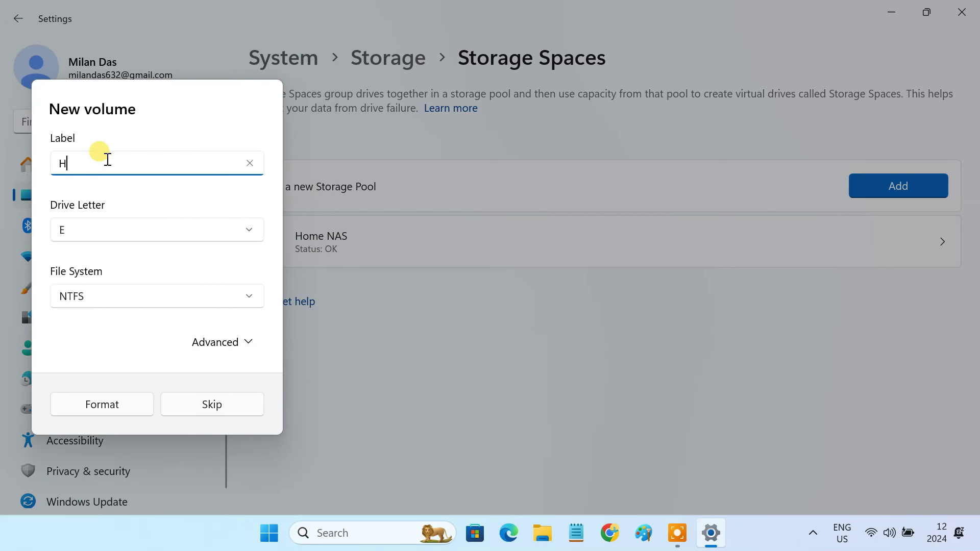
pyautogui.write('ome NAS')
pyautogui.click(81, 240)
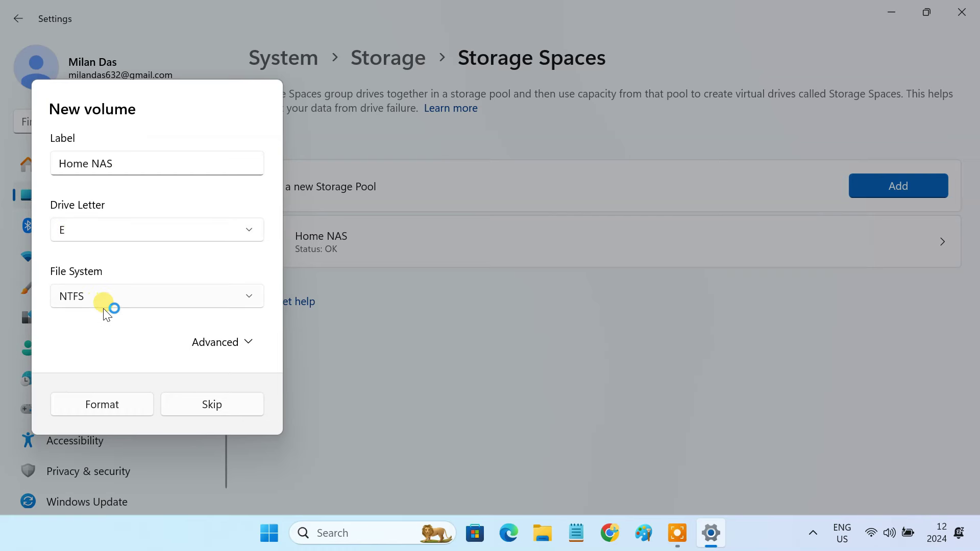
pyautogui.click(116, 404)
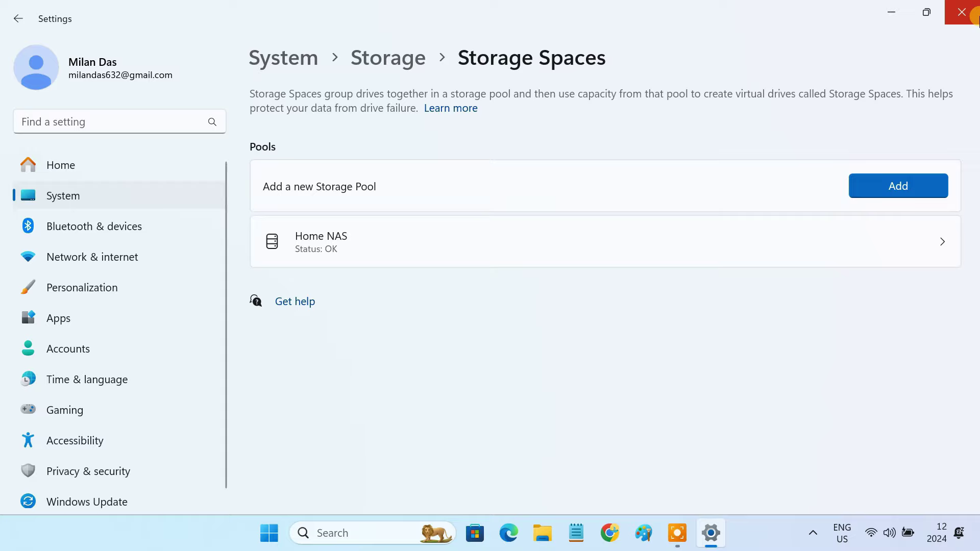
pyautogui.click(976, 16)
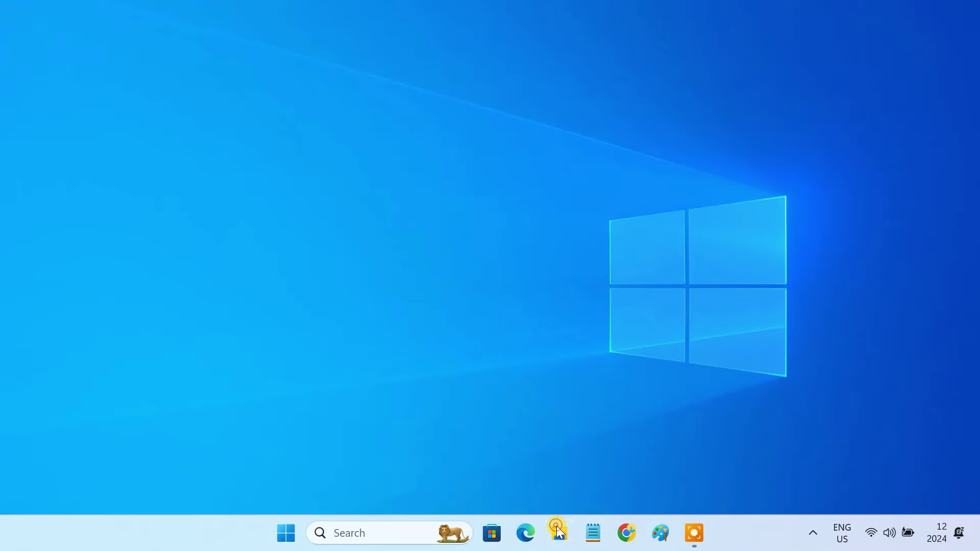
pyautogui.click(560, 532)
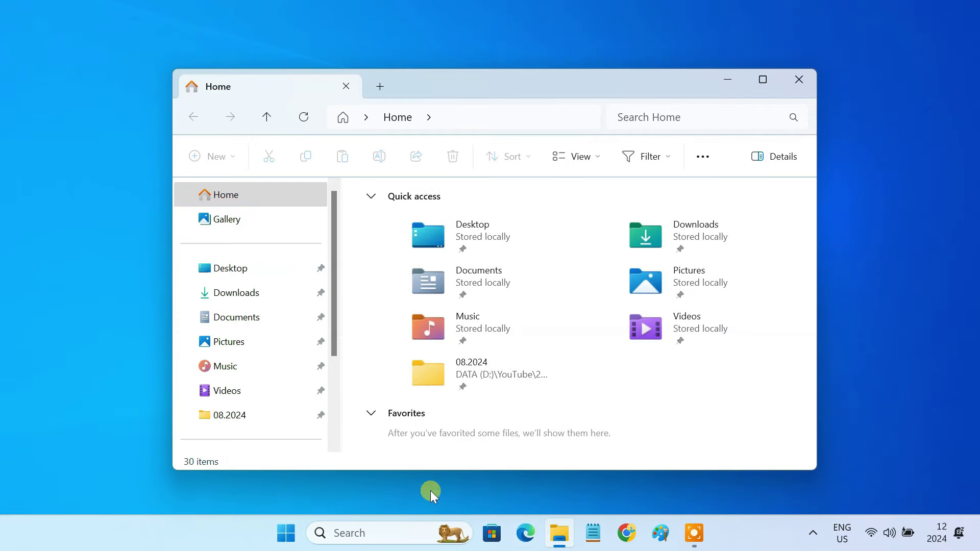
pyautogui.scroll(-2, 271, 428)
pyautogui.click(256, 413)
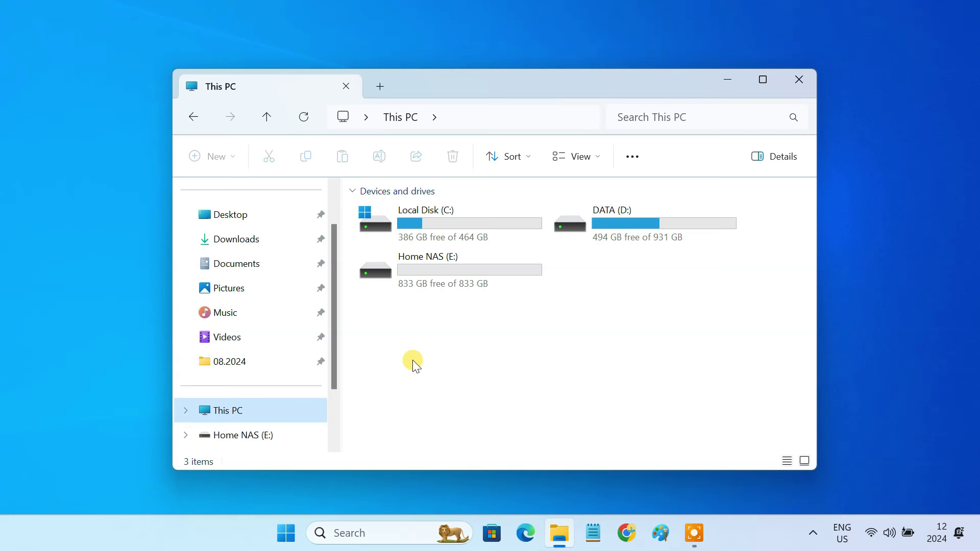
pyautogui.click(452, 271)
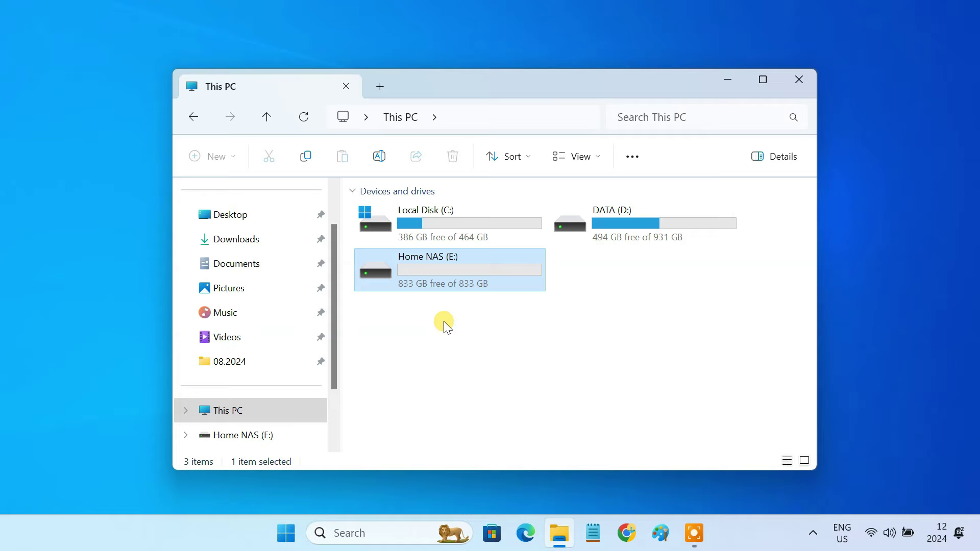
pyautogui.click(793, 90)
# Show the TP-Link_1084 Wi-Fi properties with its automatic DHCP IP assignment.
pyautogui.rightClick(871, 533)
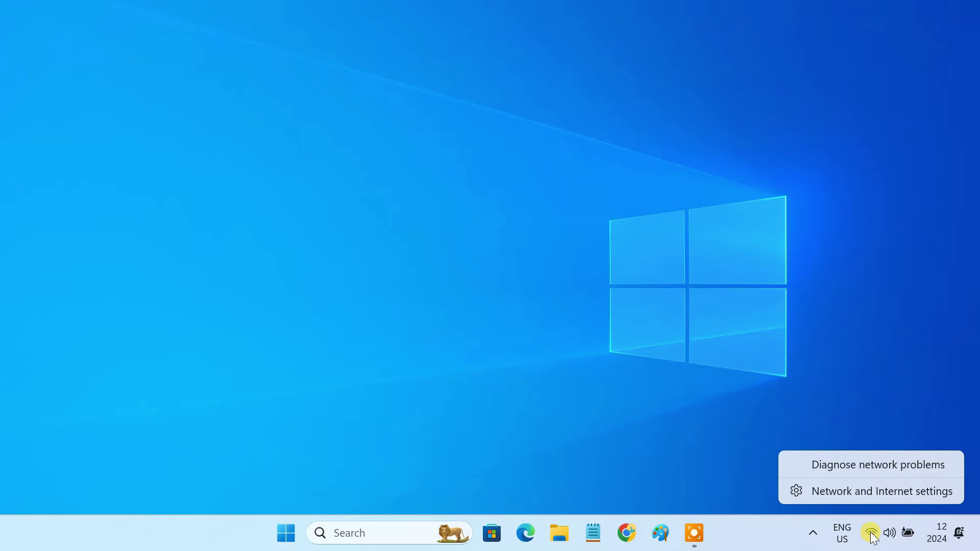
pyautogui.click(871, 494)
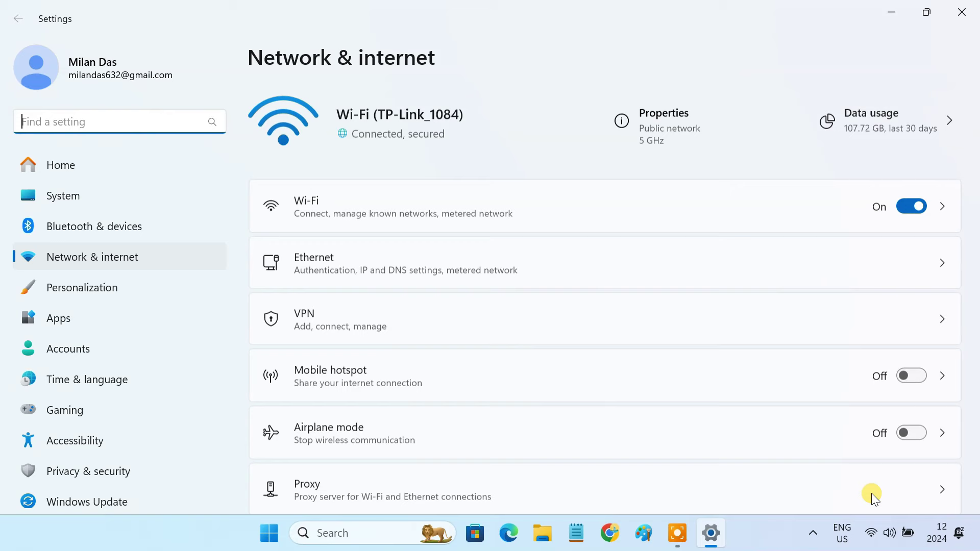
pyautogui.click(368, 205)
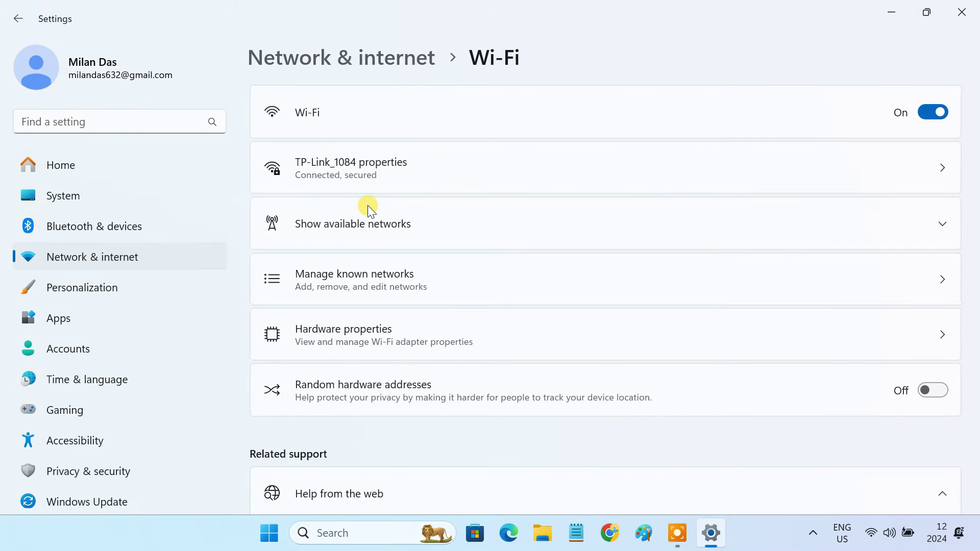
pyautogui.click(366, 165)
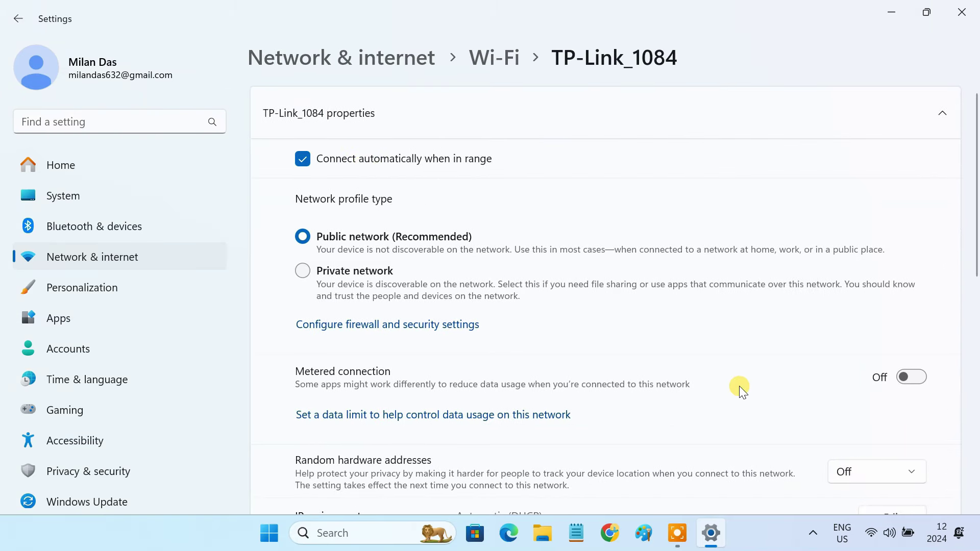
pyautogui.scroll(-5, 739, 386)
pyautogui.moveTo(458, 261); pyautogui.dragTo(558, 253)
pyautogui.click(558, 253)
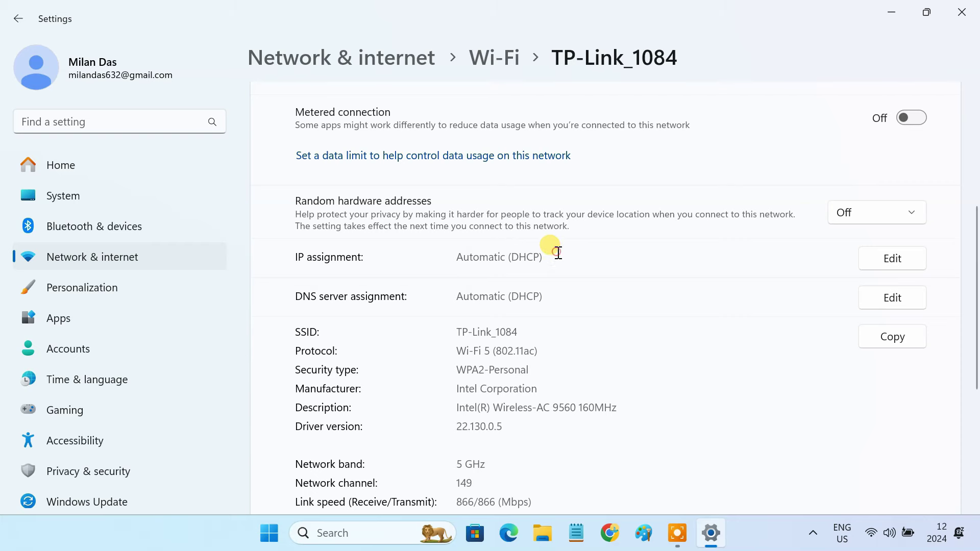
# Change the IP assignment to Manual and turn IPv4 on.
pyautogui.click(864, 261)
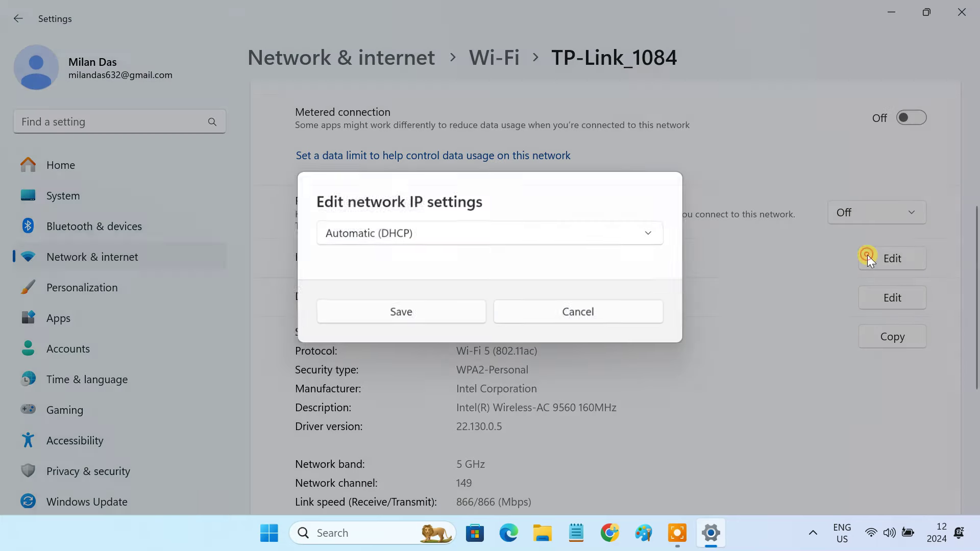
pyautogui.click(476, 234)
pyautogui.click(432, 268)
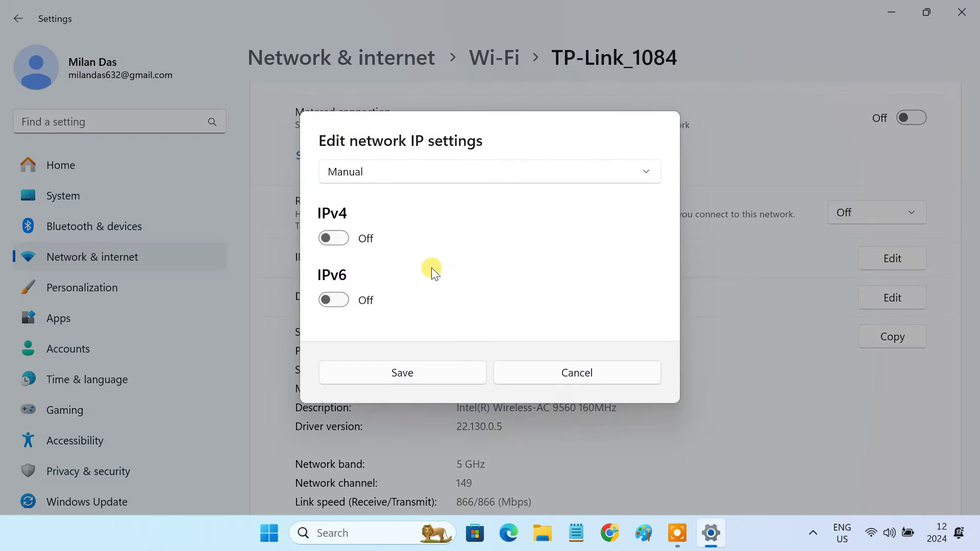
pyautogui.click(334, 239)
pyautogui.click(412, 186)
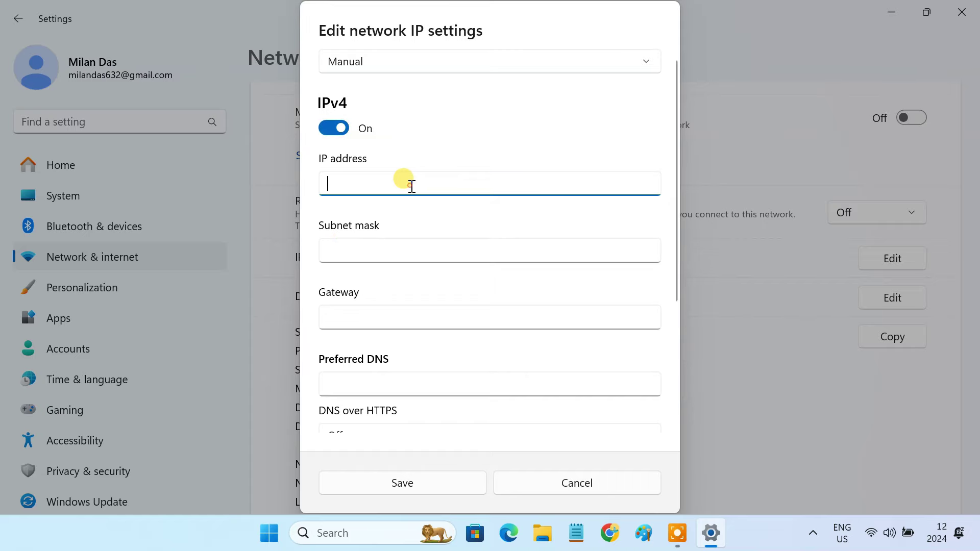
# Launch Command Prompt as administrator.
pyautogui.click(381, 532)
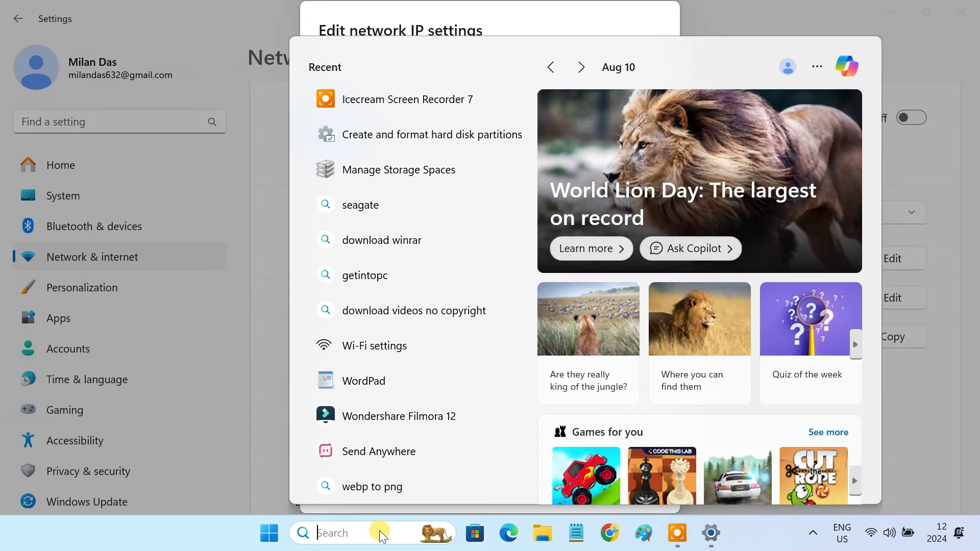
pyautogui.write('cmd')
pyautogui.rightClick(440, 141)
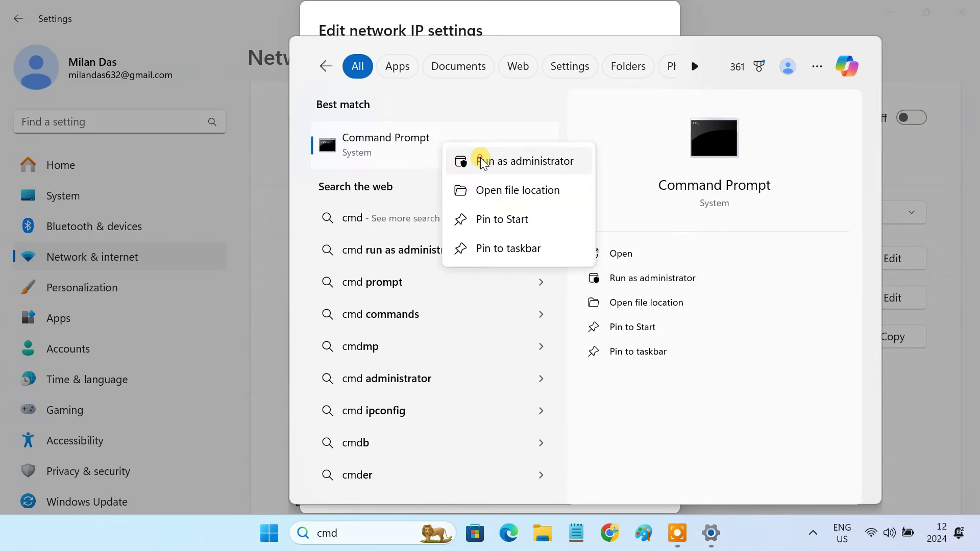
pyautogui.click(456, 160)
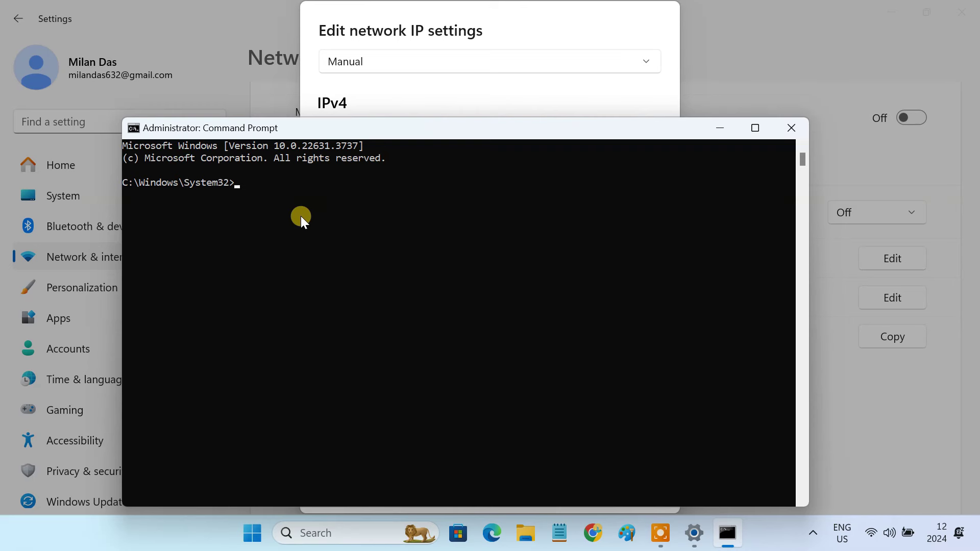
# Run ipconfig and select the IPv4 address, subnet mask and default gateway lines.
pyautogui.write('ipconfig')
pyautogui.press('Return')
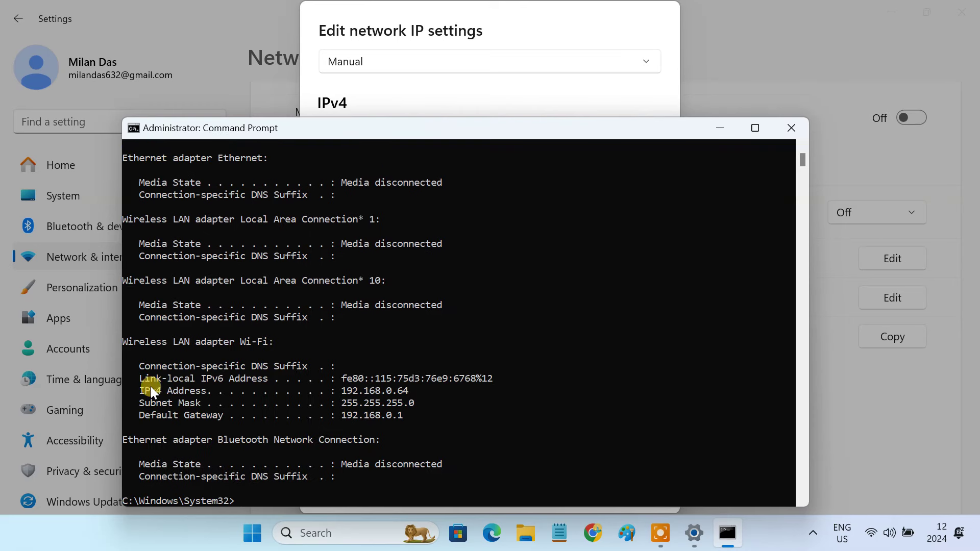
pyautogui.moveTo(138, 390); pyautogui.dragTo(404, 412)
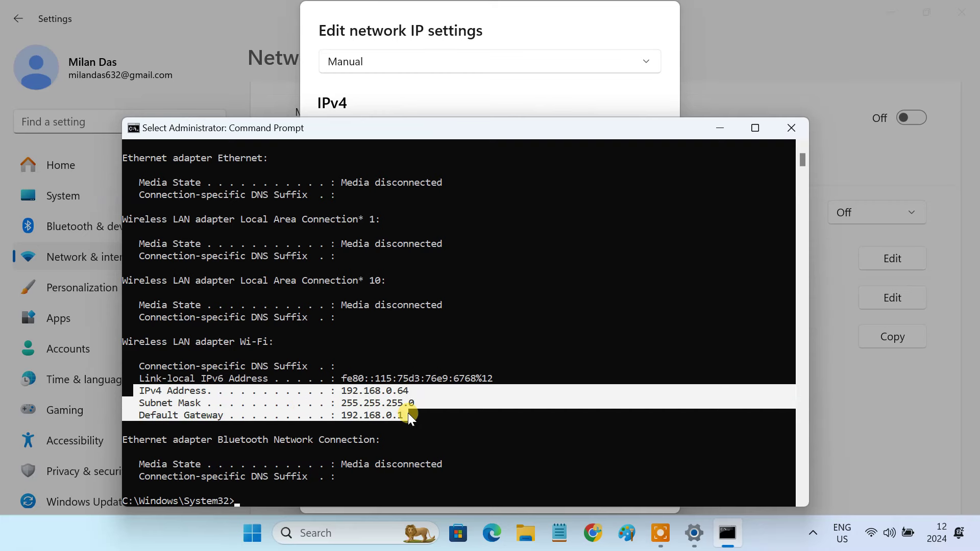
pyautogui.click(408, 414)
# Enter IP address 192.168.0.64, subnet mask 255.255.255.0 and gateway 192.168.0.1.
pyautogui.click(718, 128)
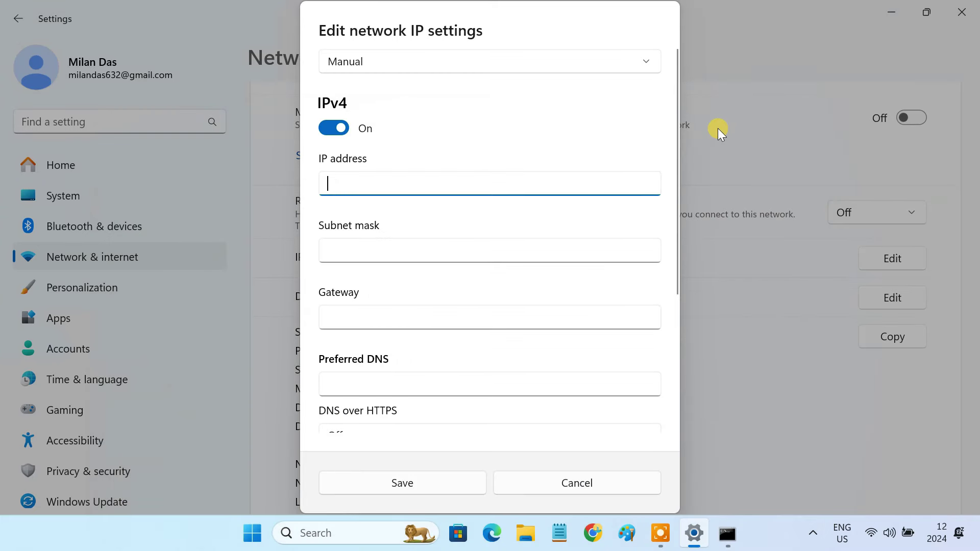
pyautogui.write('192.168.0.64')
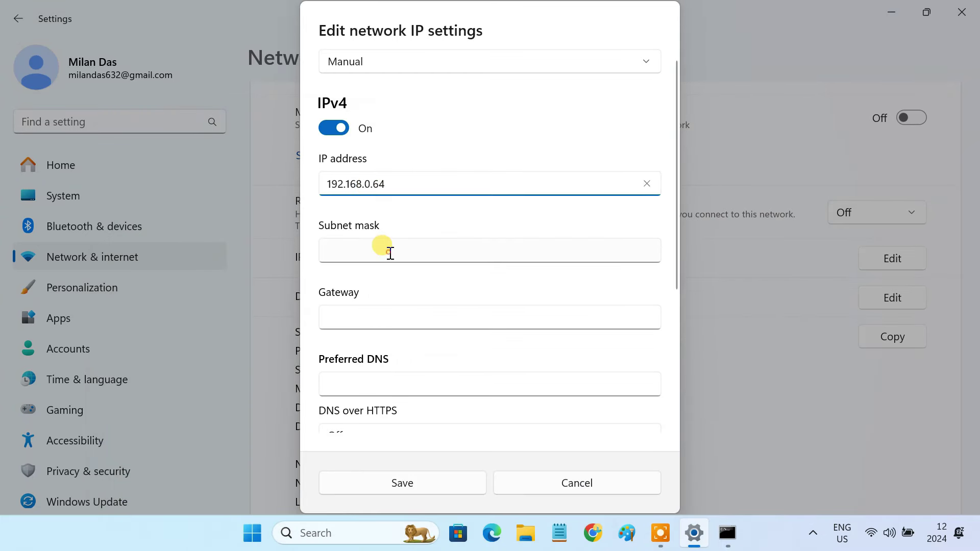
pyautogui.click(387, 250)
pyautogui.write('255.255.255.0')
pyautogui.click(408, 316)
pyautogui.write('192.168.0.1')
# Set DNS servers 1.1.1.1 and 8.8.8.8, save, and close Settings.
pyautogui.scroll(-4, 408, 316)
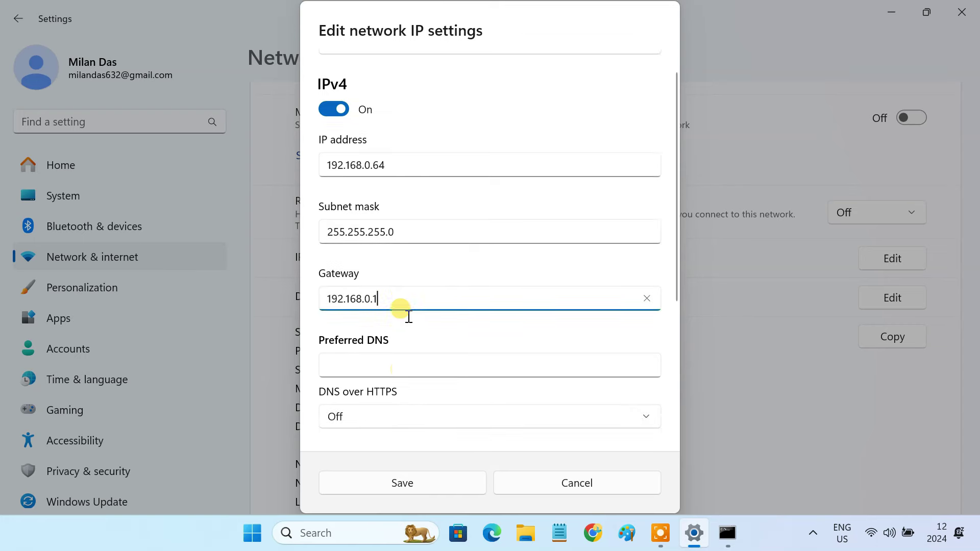
pyautogui.click(388, 269)
pyautogui.write('1.1.1.1')
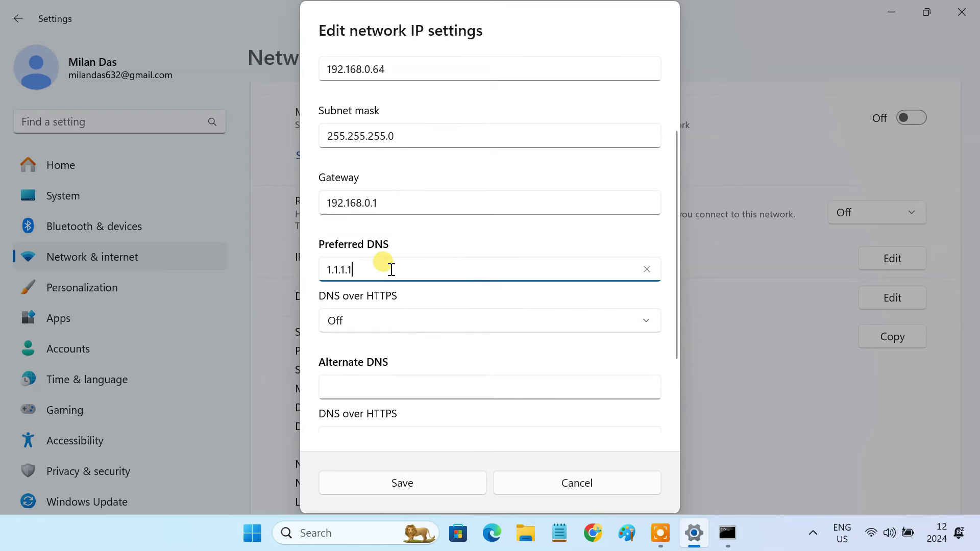
pyautogui.scroll(-4, 390, 268)
pyautogui.click(391, 285)
pyautogui.write('8.8.8.8')
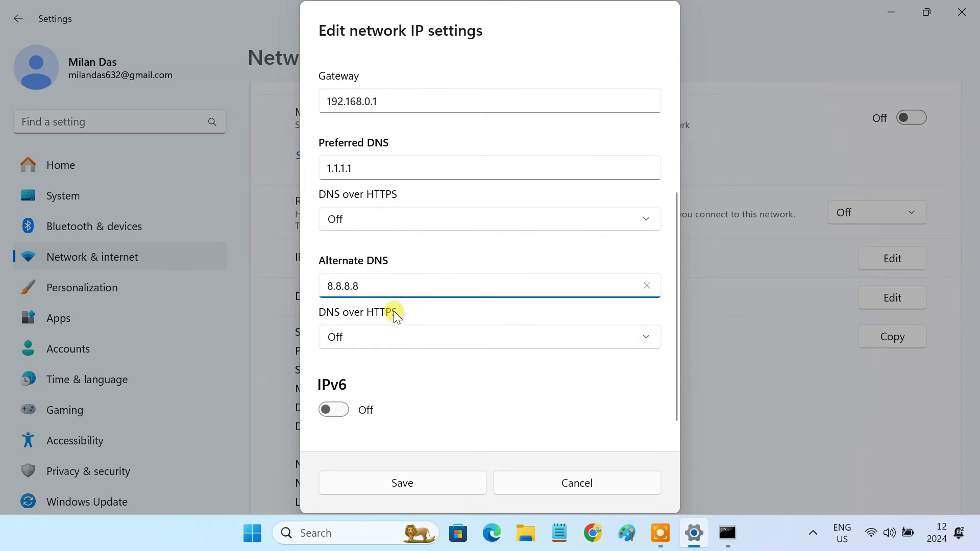
pyautogui.click(425, 480)
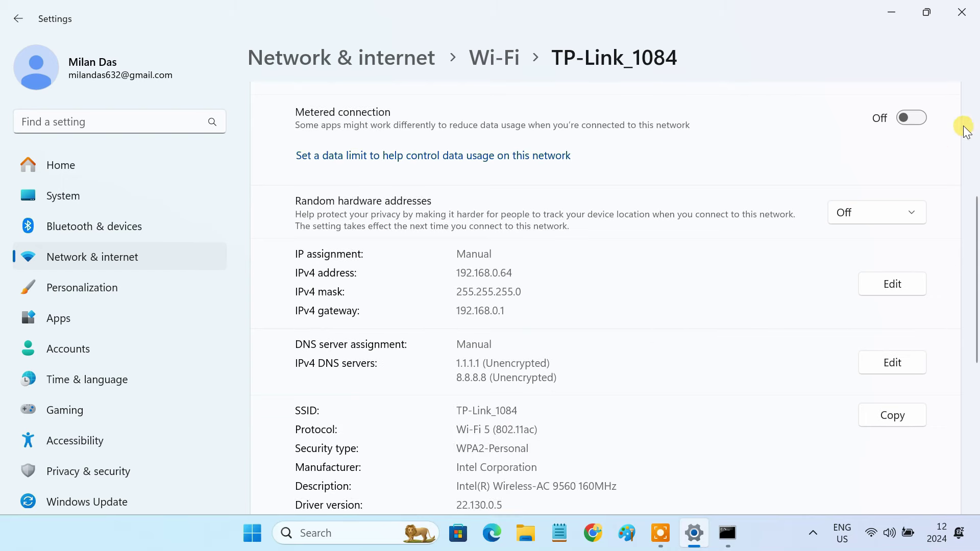
pyautogui.click(963, 15)
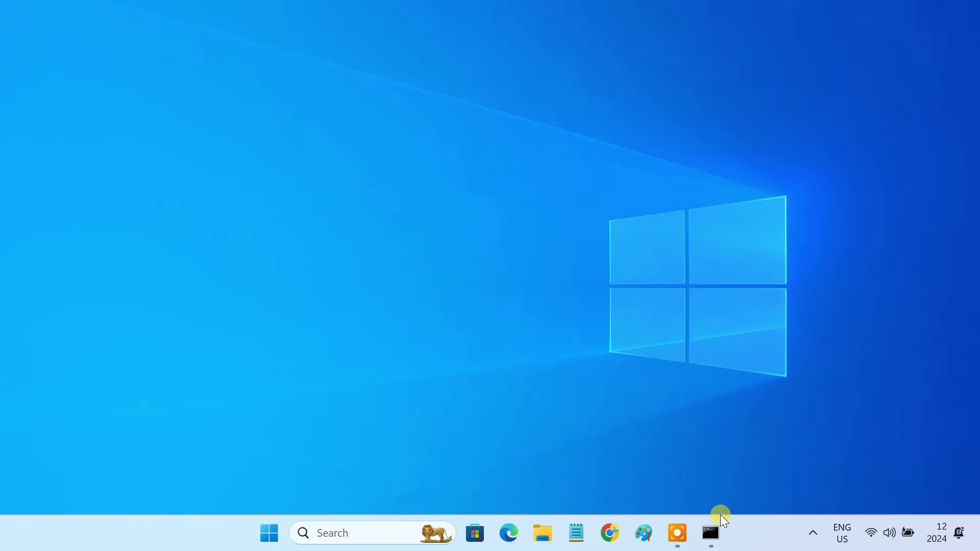
# Close Command Prompt and open the Network location in File Explorer.
pyautogui.click(713, 537)
pyautogui.click(795, 132)
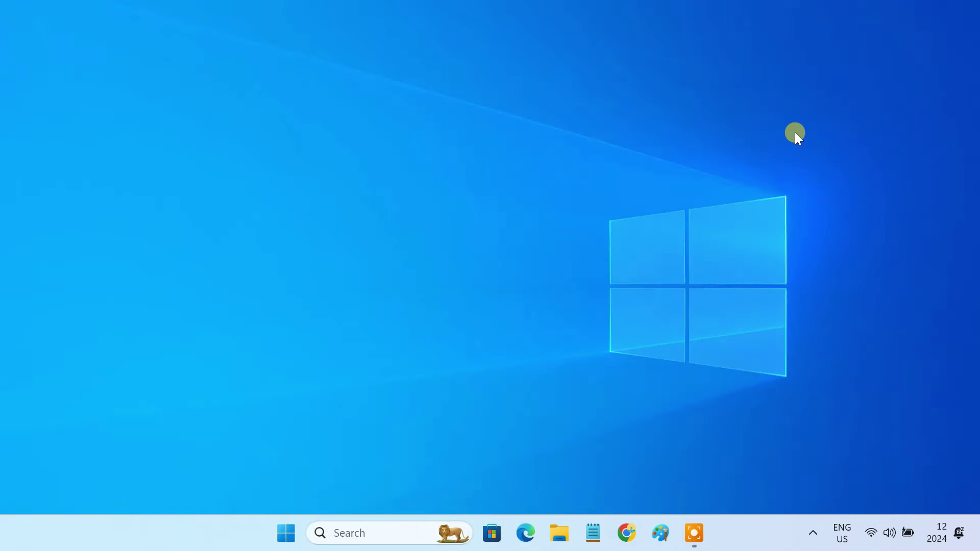
pyautogui.click(555, 539)
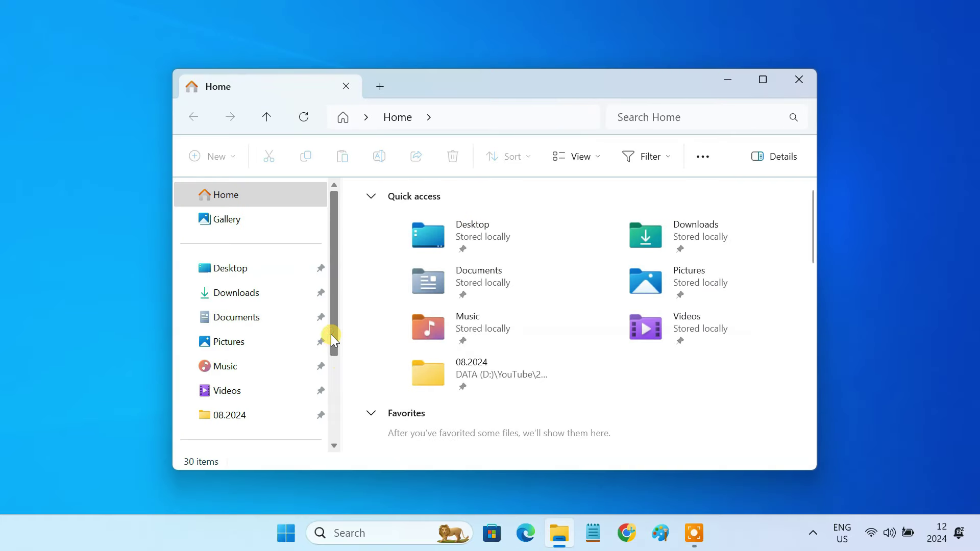
pyautogui.scroll(-2, 327, 357)
pyautogui.scroll(-2, 326, 367)
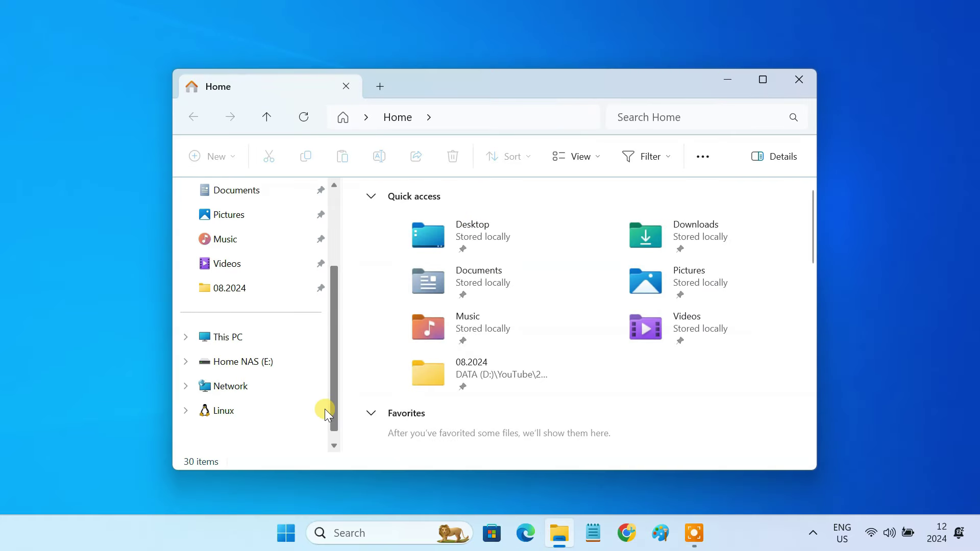
pyautogui.click(259, 387)
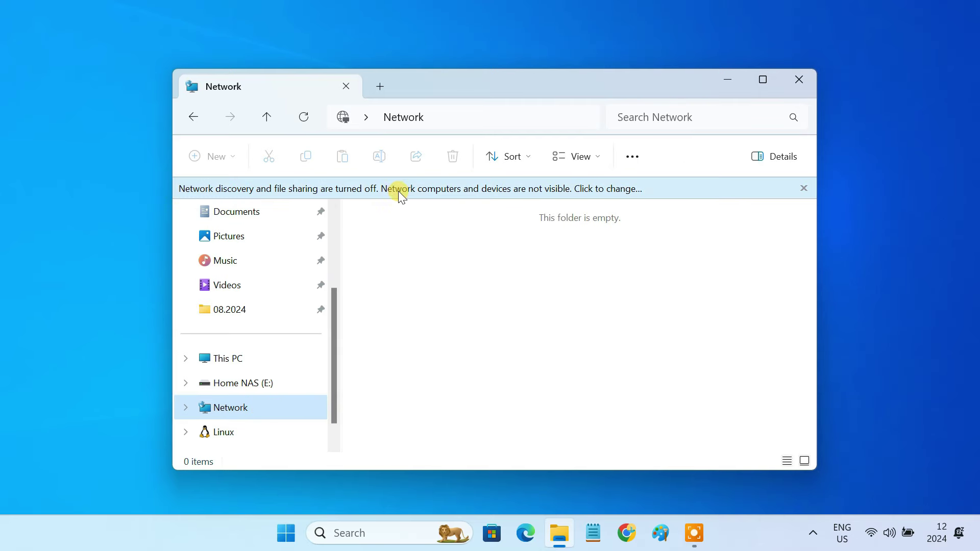
# Turn on network discovery and file sharing, making the connected network private.
pyautogui.click(512, 189)
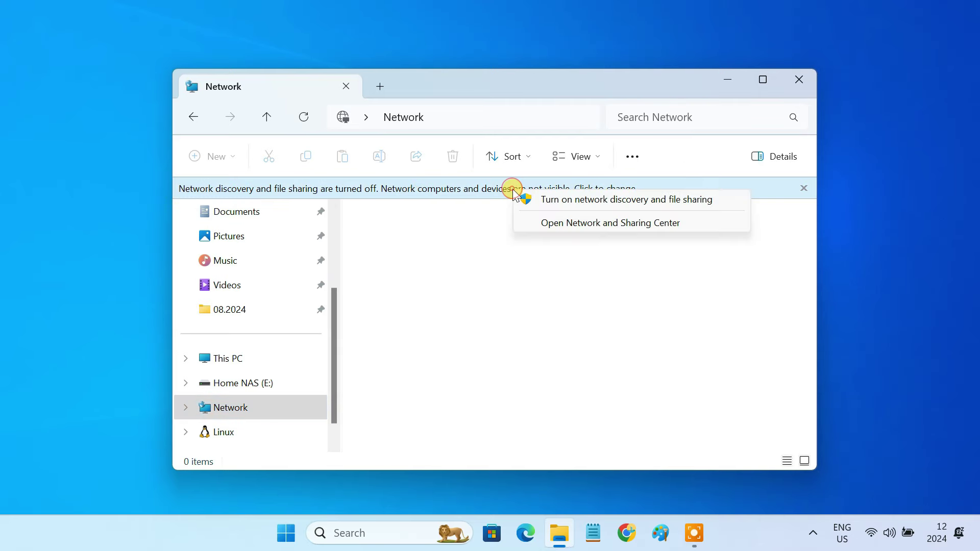
pyautogui.click(606, 199)
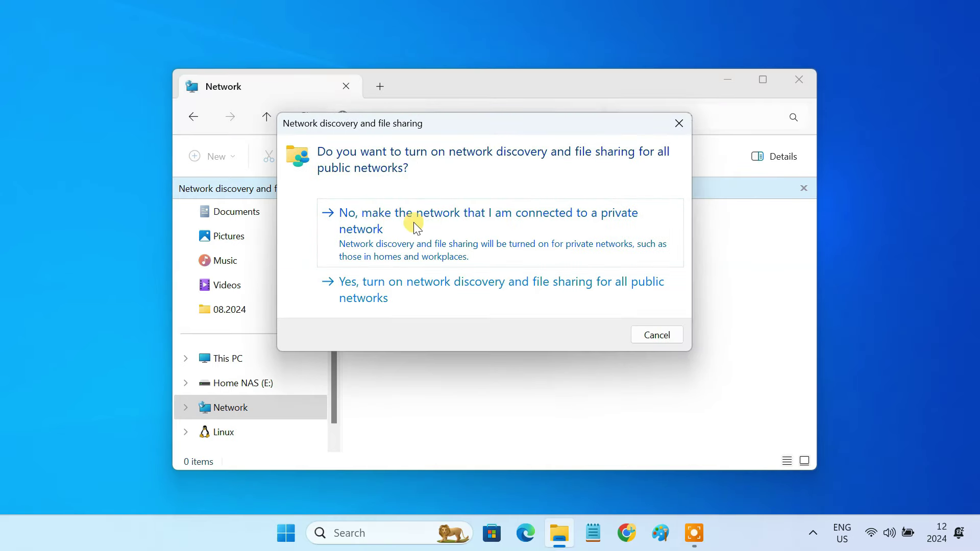
pyautogui.click(440, 221)
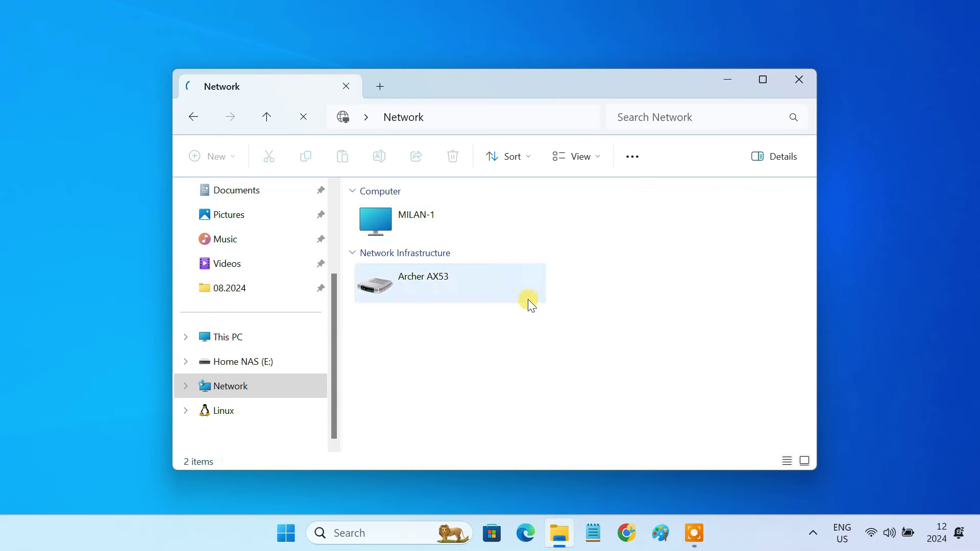
# Open Advanced Sharing in the Home NAS (E:) drive's properties from This PC.
pyautogui.click(271, 332)
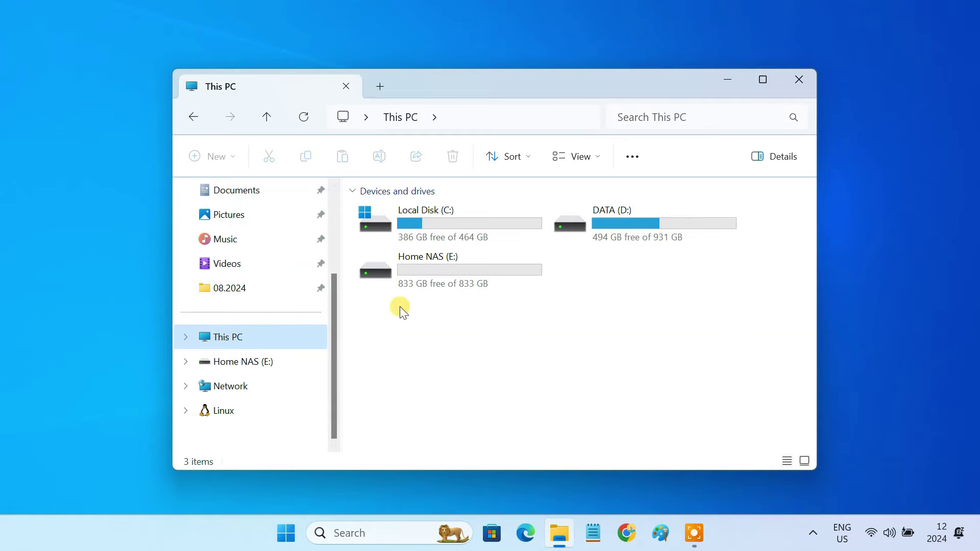
pyautogui.click(443, 269)
pyautogui.rightClick(442, 268)
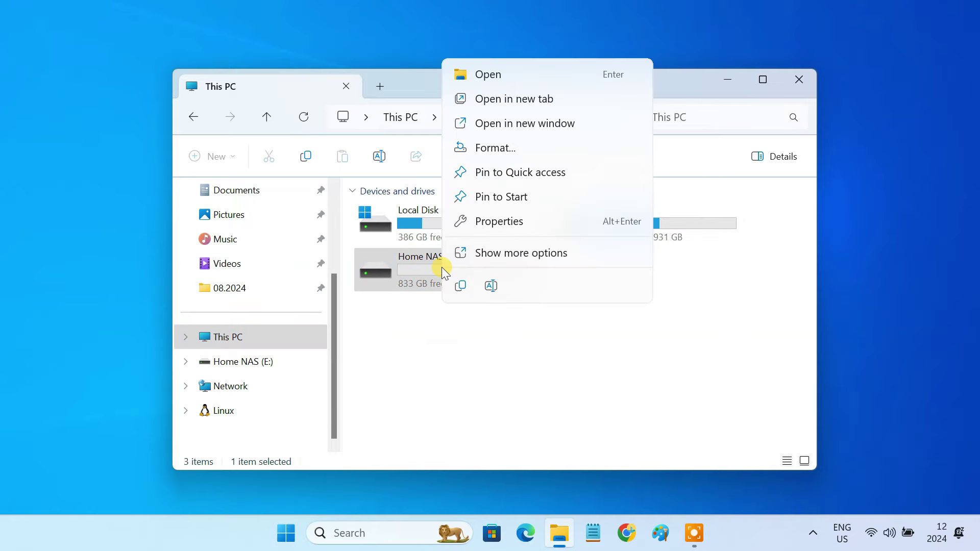
pyautogui.click(521, 222)
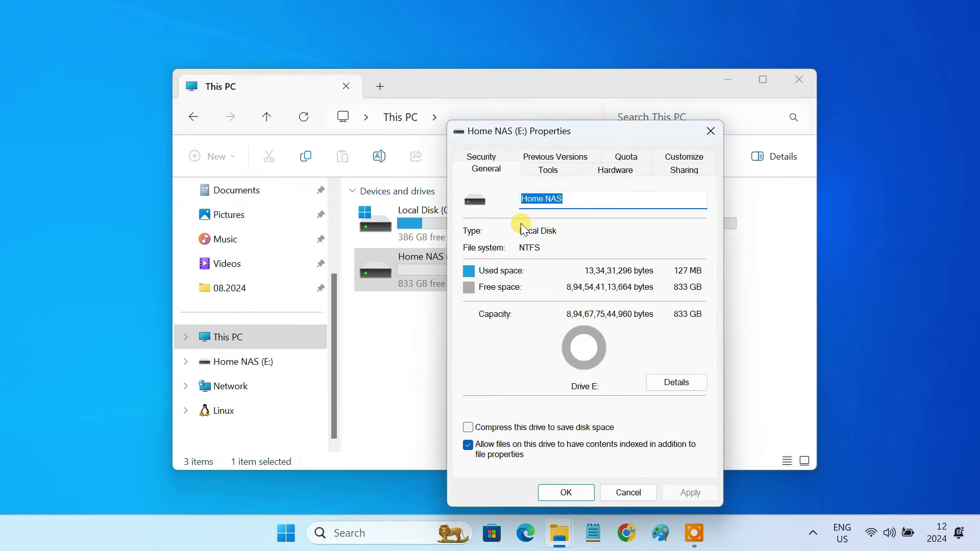
pyautogui.click(685, 170)
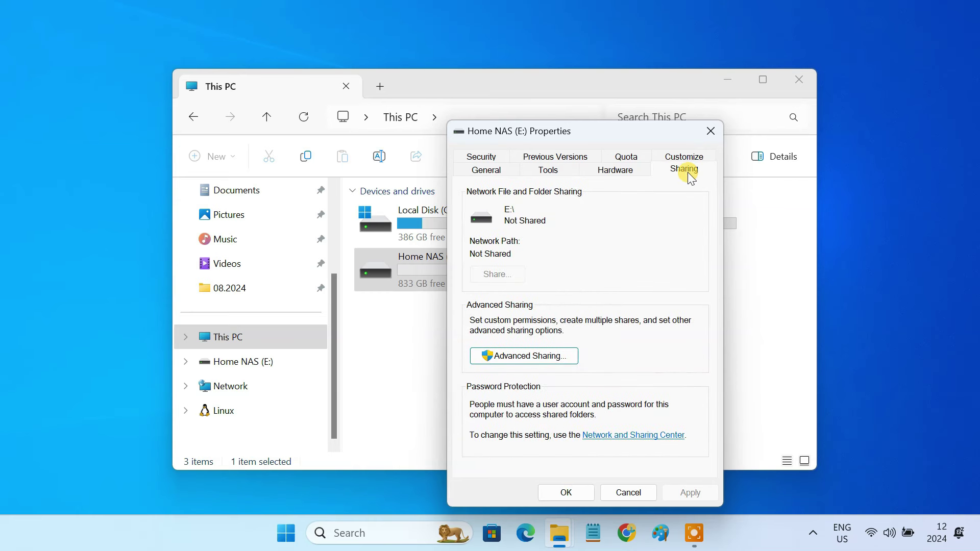
pyautogui.click(520, 356)
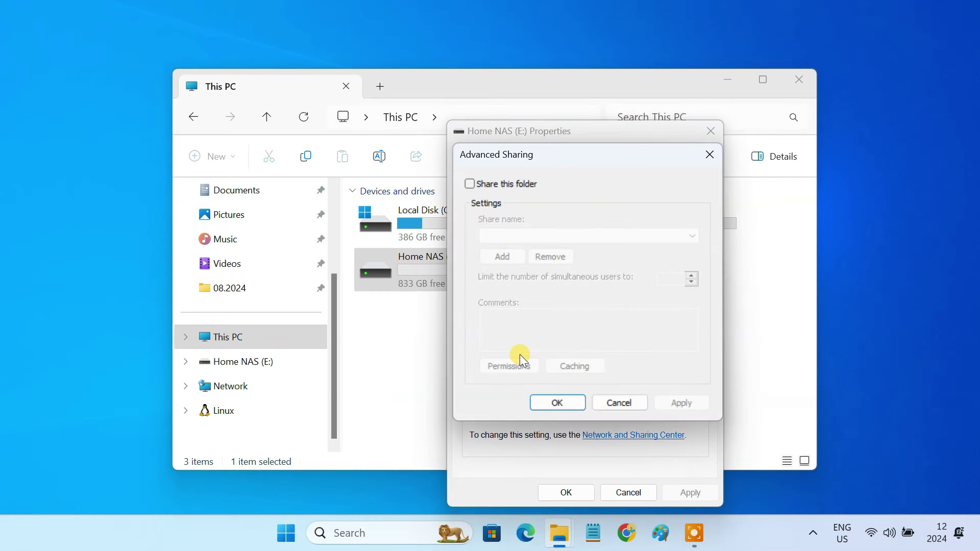
# Share the drive, renaming the share from E to 'Home NAS'.
pyautogui.click(473, 188)
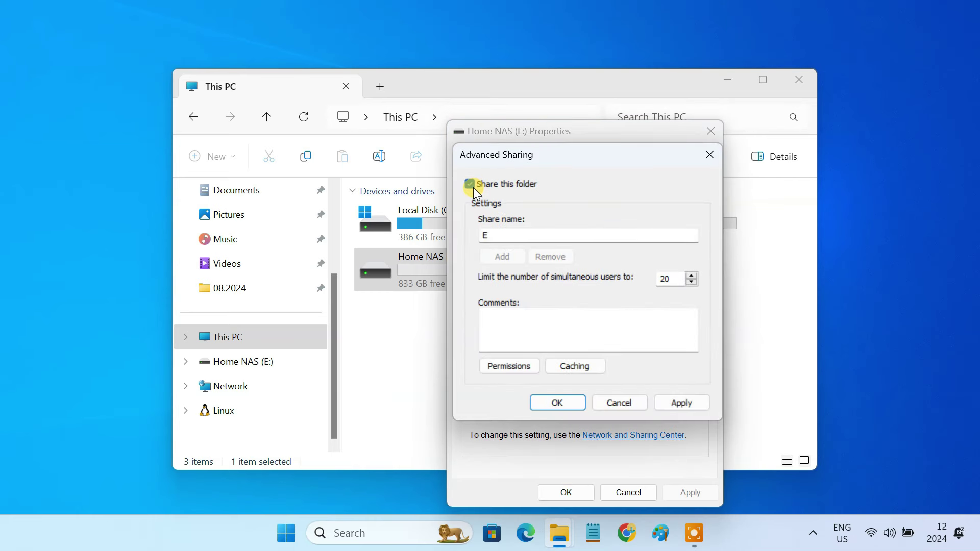
pyautogui.click(495, 236)
pyautogui.press('BackSpace')
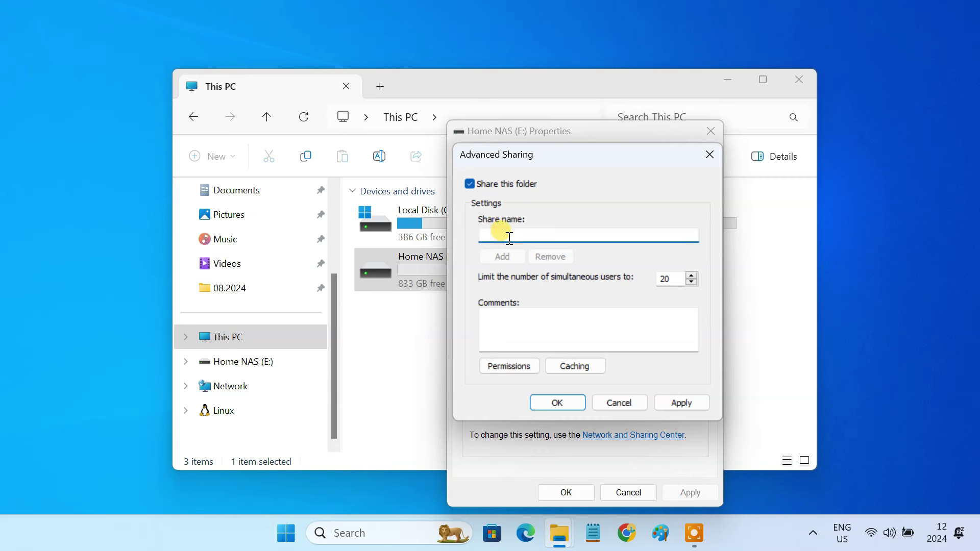
pyautogui.write('Home NAS')
# Give Everyone Full Control on the share, apply, and close the properties.
pyautogui.click(510, 366)
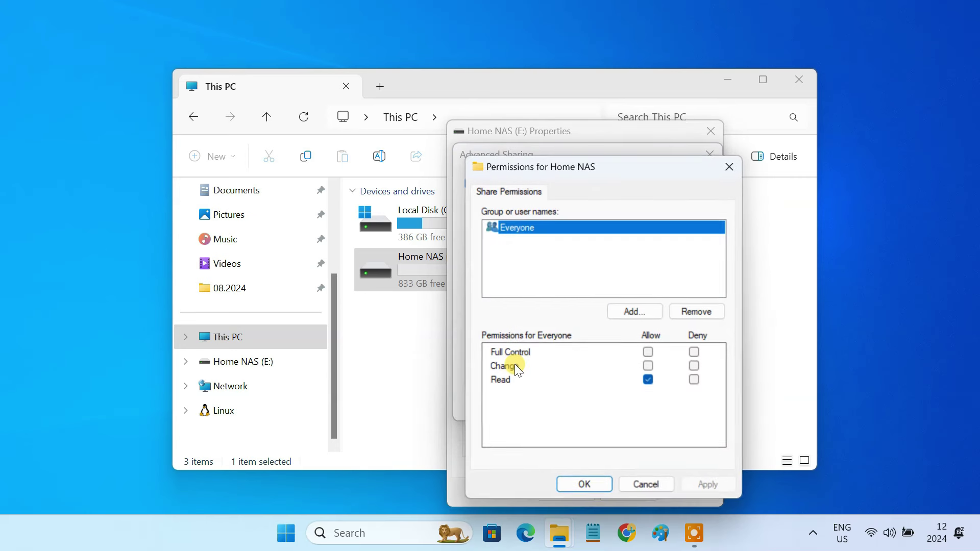
pyautogui.click(647, 352)
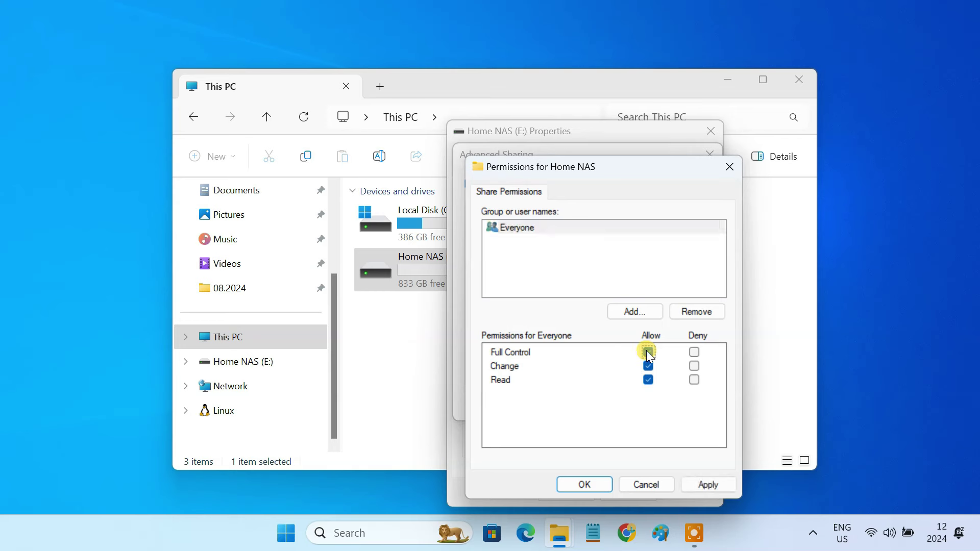
pyautogui.click(710, 487)
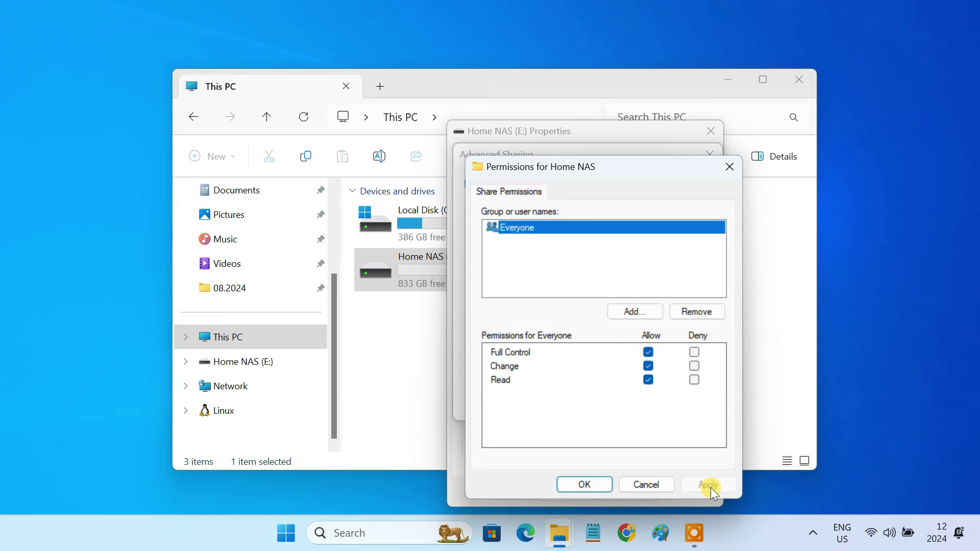
pyautogui.click(583, 485)
pyautogui.click(682, 403)
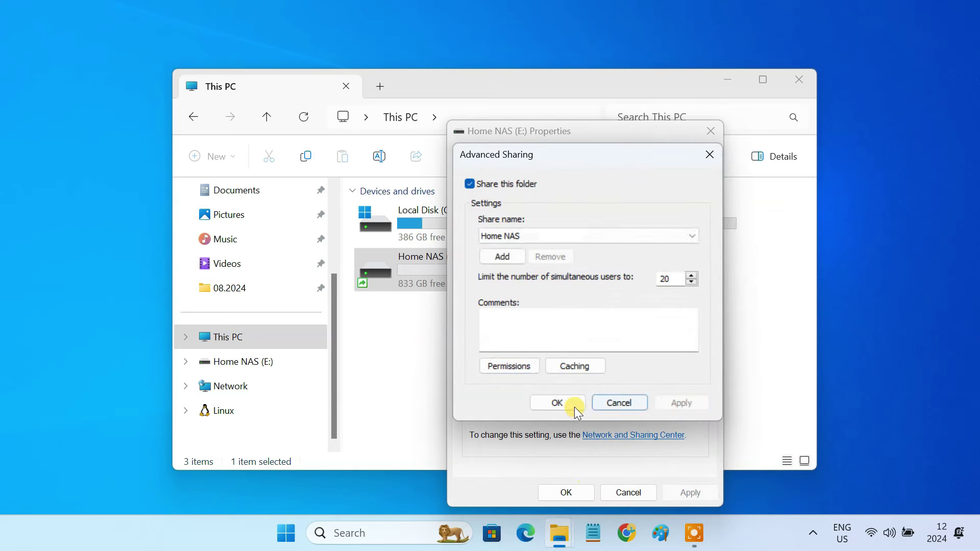
pyautogui.click(558, 403)
pyautogui.click(556, 498)
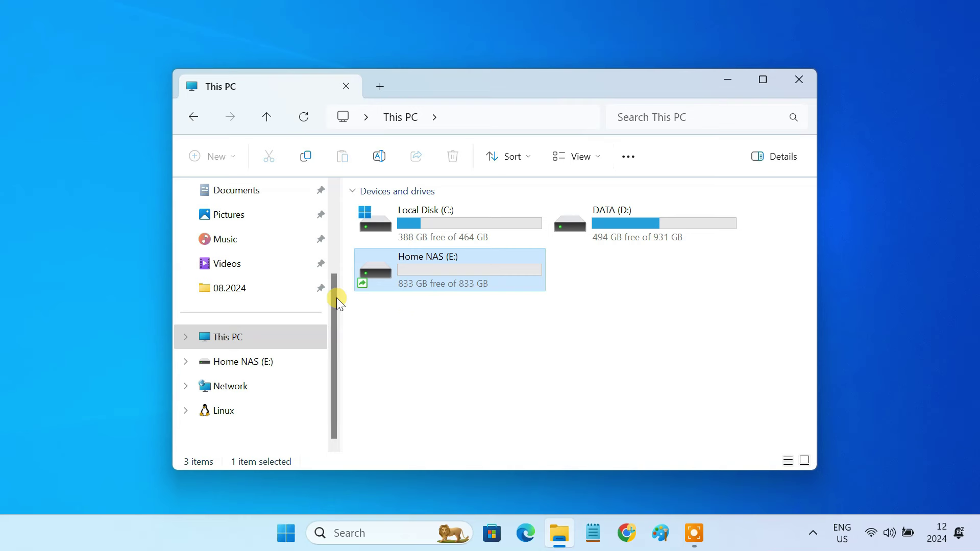
# Copy all five media files in Downloads\Files.
pyautogui.moveTo(336, 298); pyautogui.dragTo(338, 244)
pyautogui.click(269, 243)
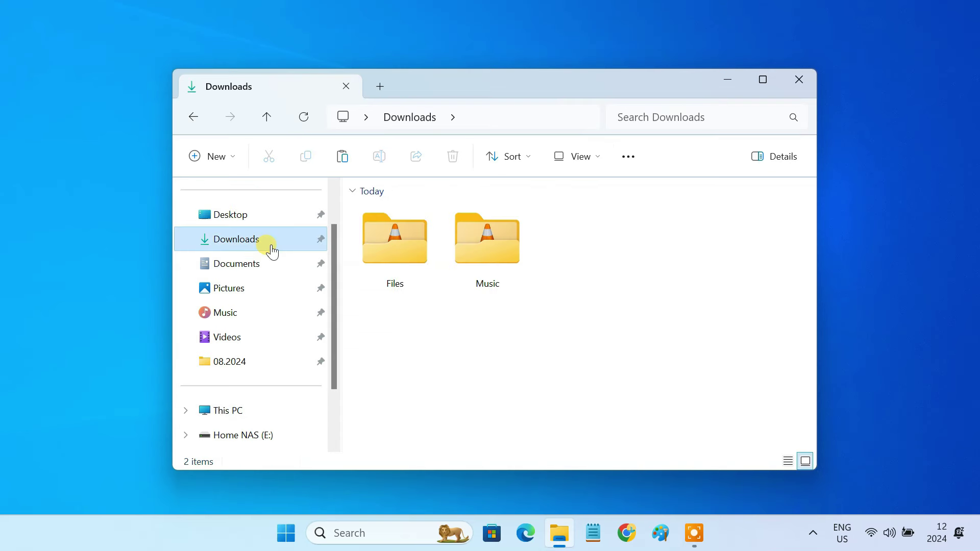
pyautogui.doubleClick(395, 258)
pyautogui.moveTo(431, 352); pyautogui.dragTo(434, 238)
pyautogui.rightClick(434, 238)
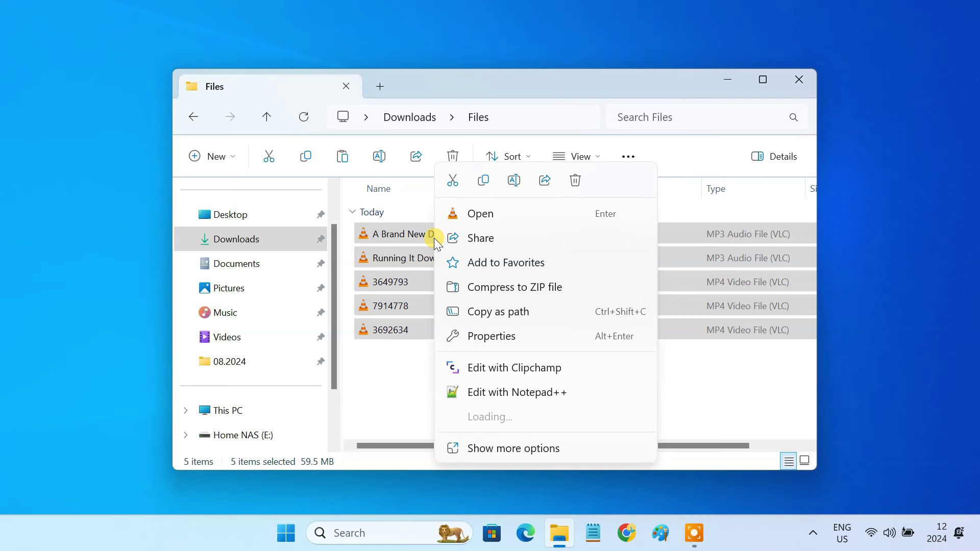
pyautogui.click(482, 183)
# Paste the five files into the Home NAS (E:) drive.
pyautogui.click(270, 437)
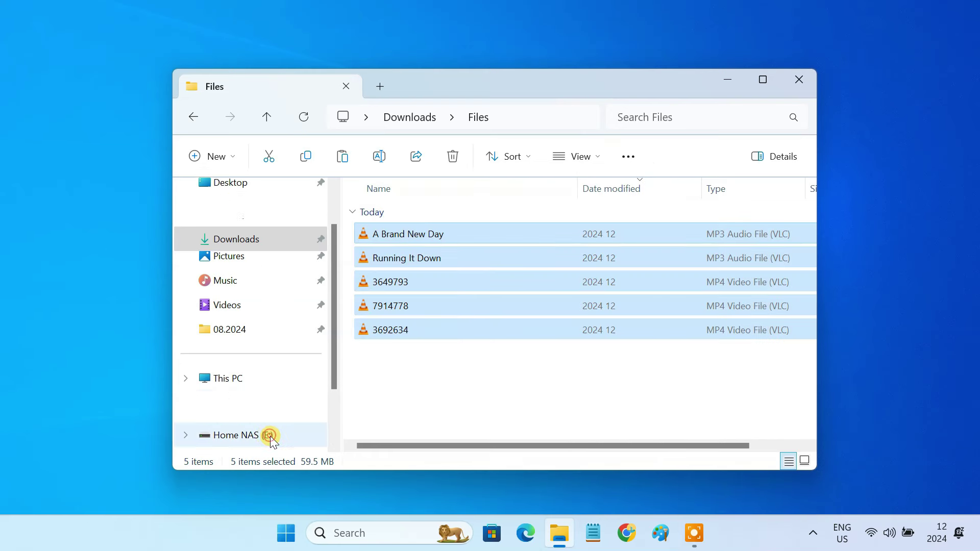
pyautogui.rightClick(490, 269)
pyautogui.click(510, 286)
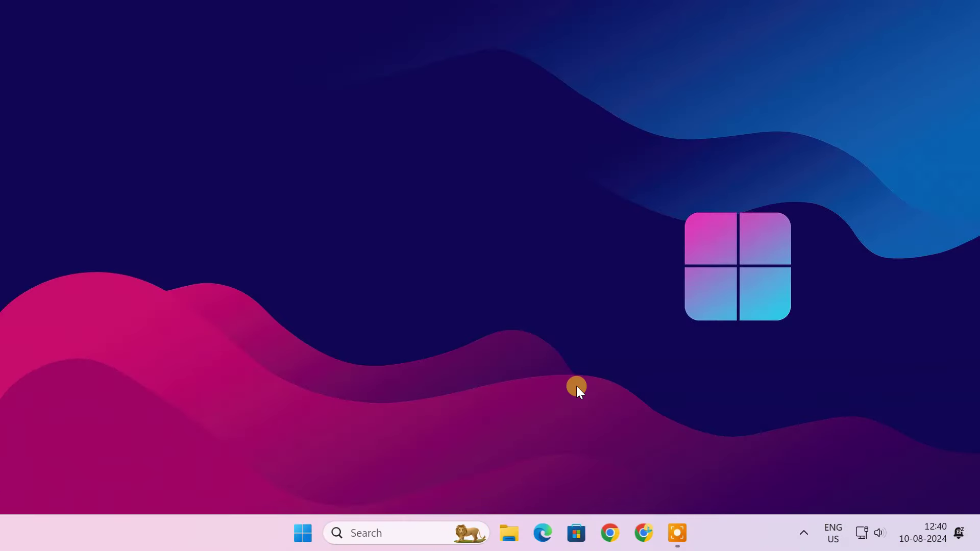
# In a new File Explorer window, enable network discovery on Network with a private network.
pyautogui.click(509, 534)
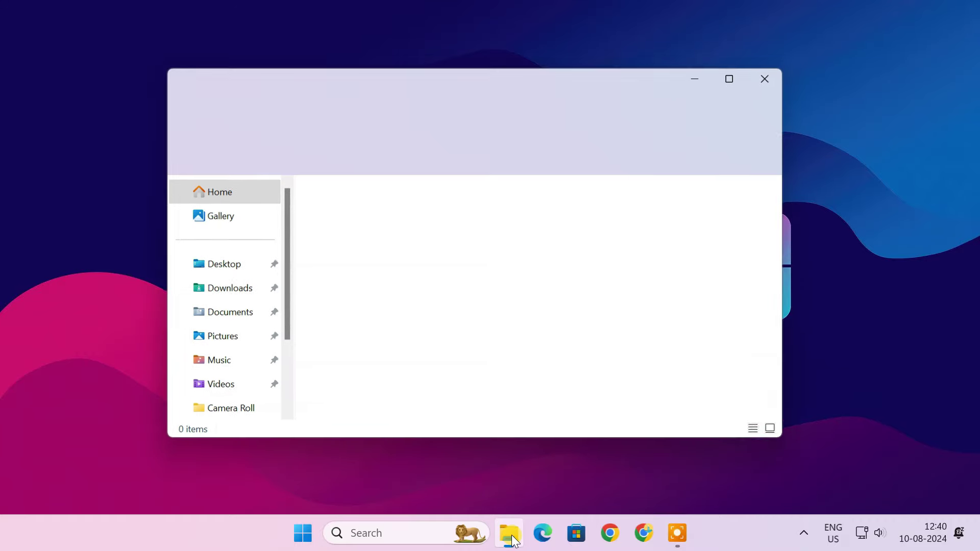
pyautogui.moveTo(284, 313); pyautogui.dragTo(289, 389)
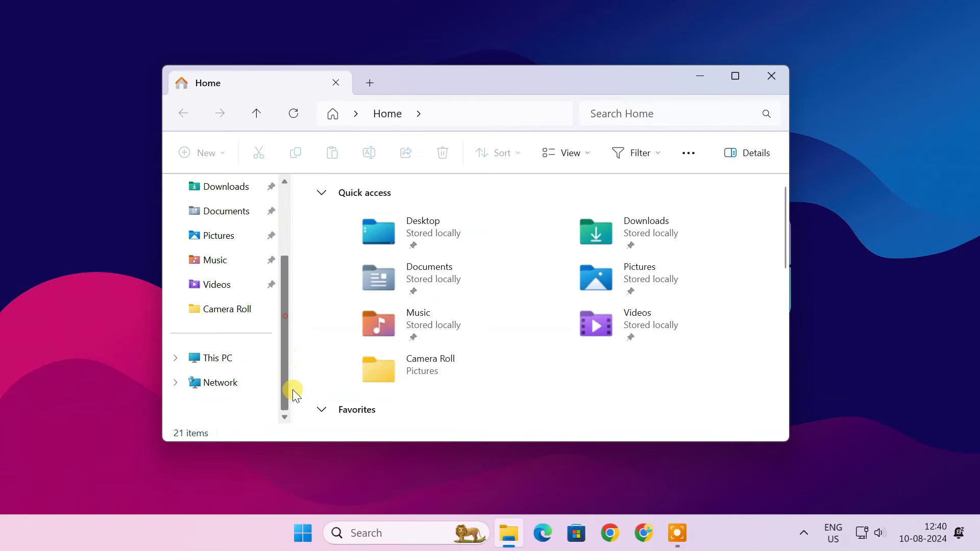
pyautogui.click(238, 383)
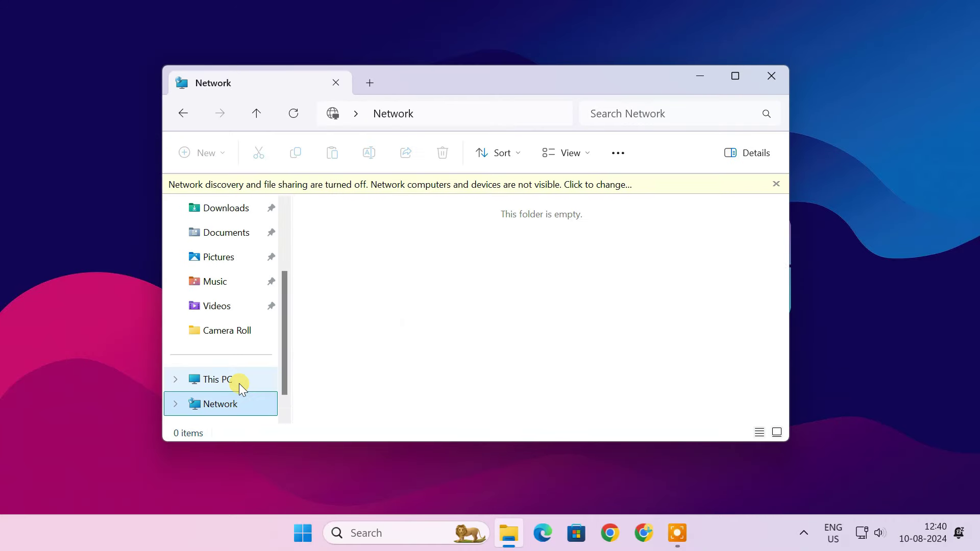
pyautogui.click(442, 183)
pyautogui.click(503, 193)
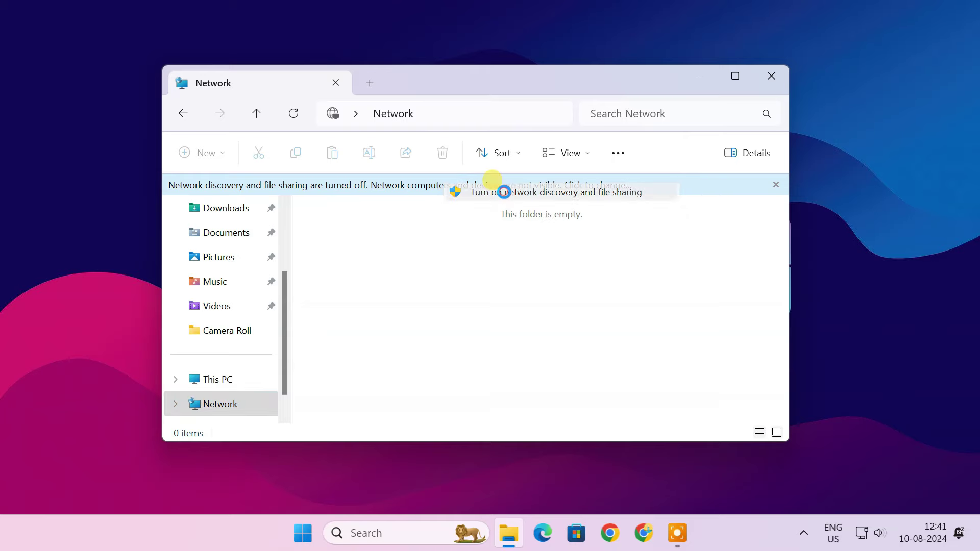
pyautogui.click(485, 222)
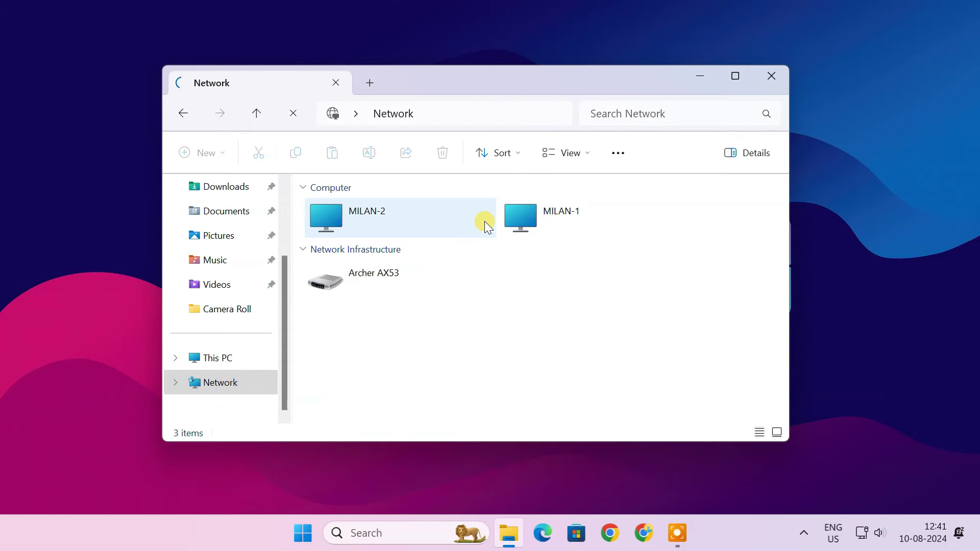
# Sign in to MILAN-1 with the account e-mail and password.
pyautogui.click(568, 223)
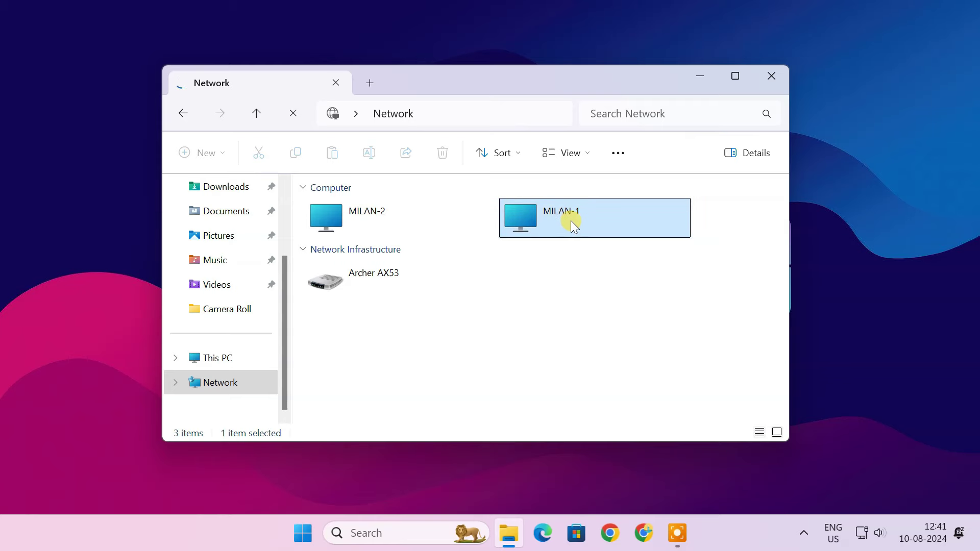
pyautogui.doubleClick(568, 221)
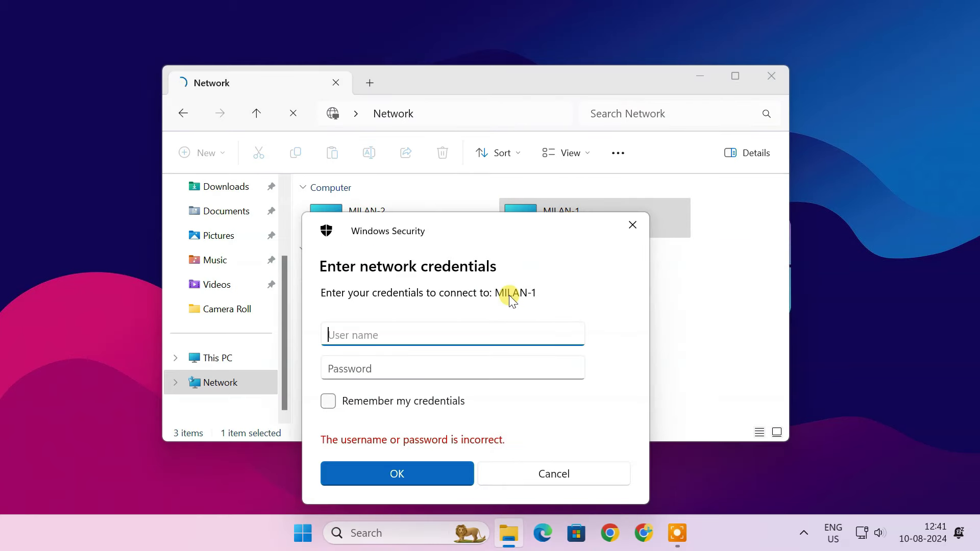
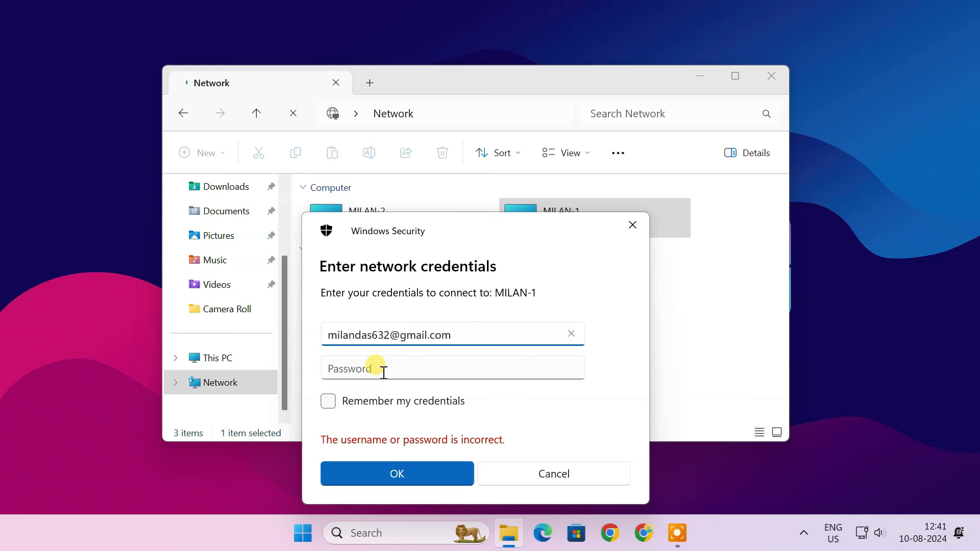
pyautogui.click(382, 369)
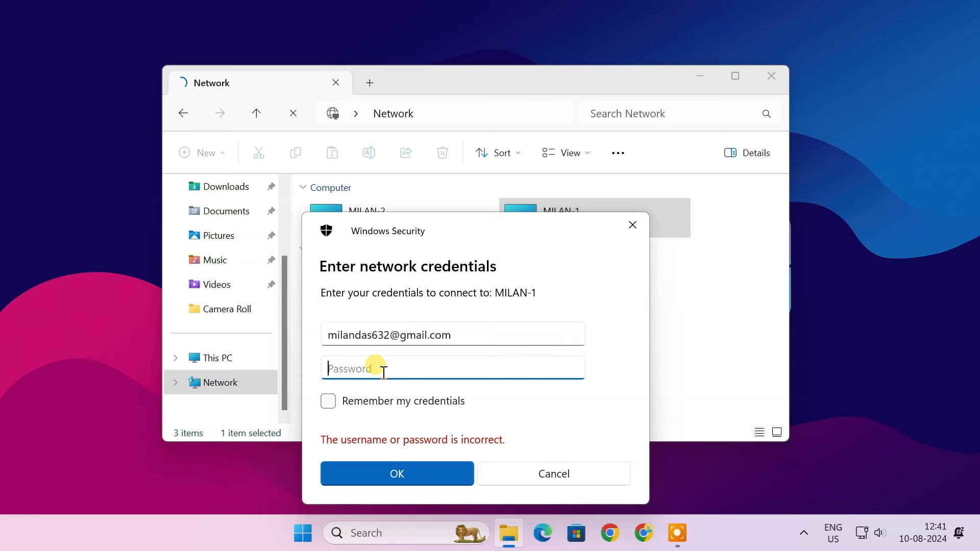
pyautogui.write('•••••••••••••••')
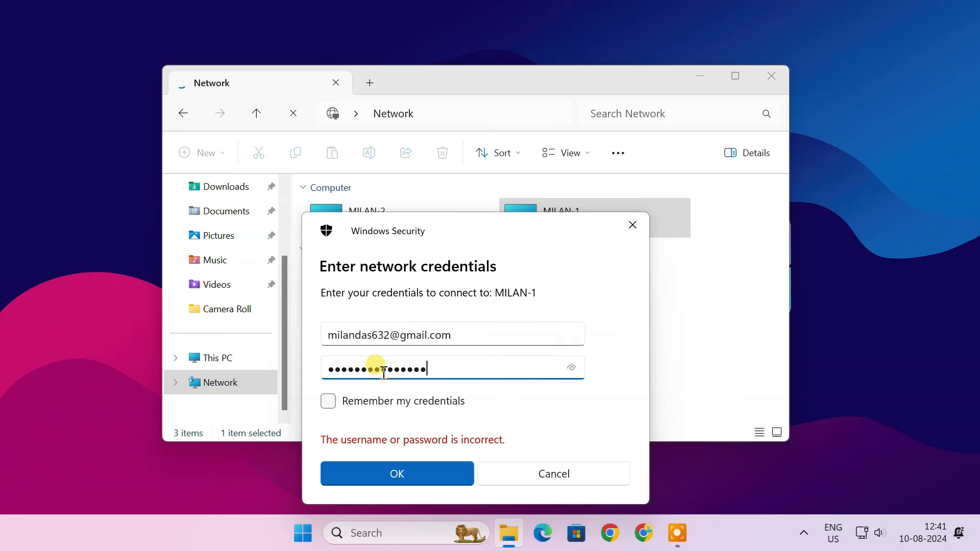
pyautogui.click(403, 479)
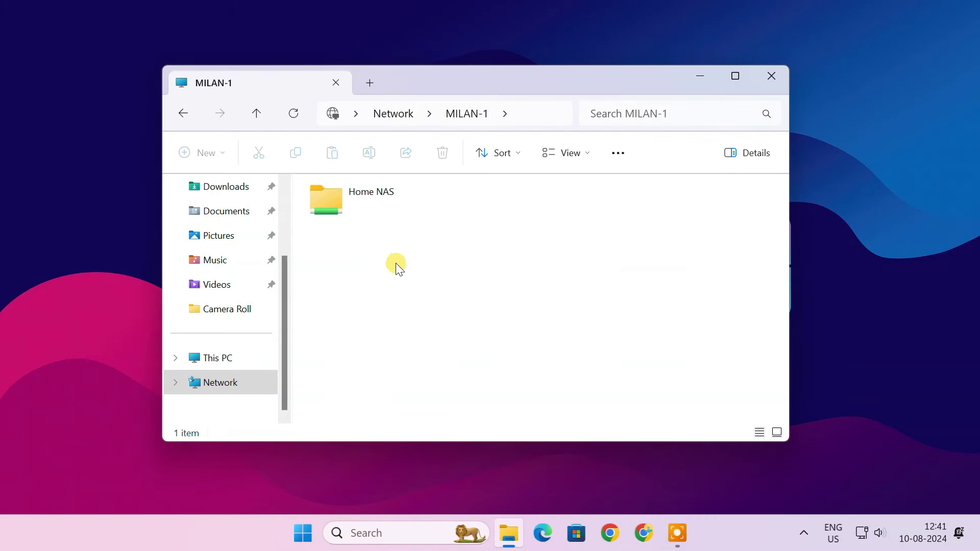
# Open the Home NAS share in Large icons view, then return to MILAN-1.
pyautogui.doubleClick(378, 204)
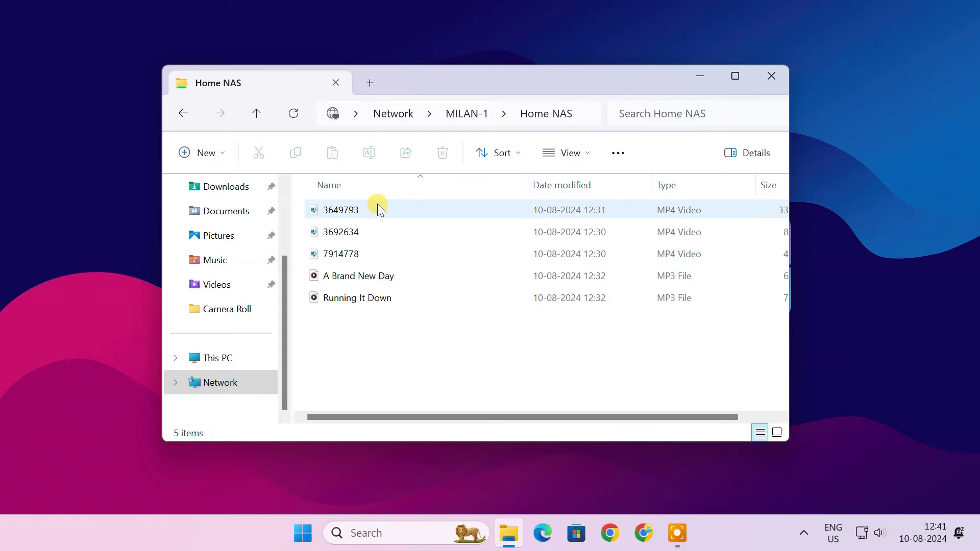
pyautogui.click(569, 153)
pyautogui.click(578, 211)
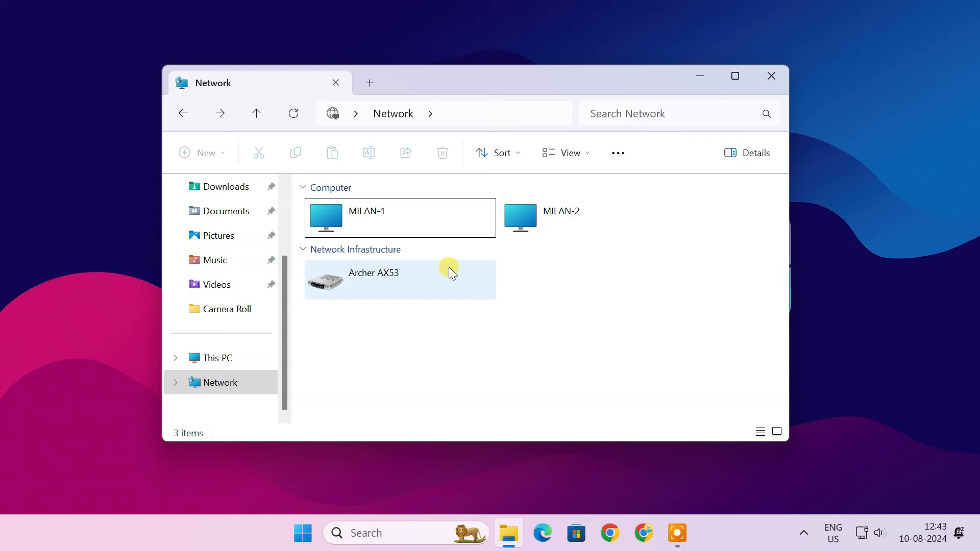
pyautogui.click(406, 227)
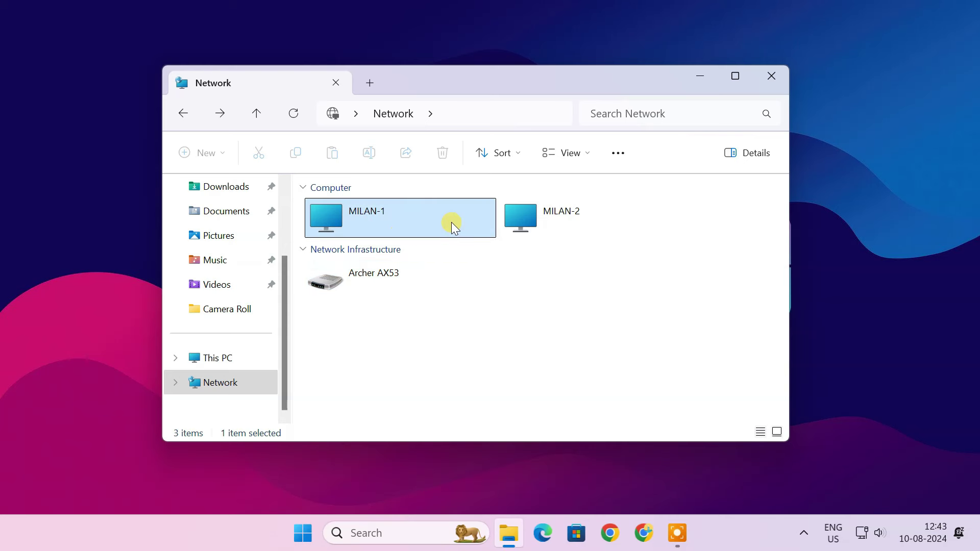
# Go to \\192.168.0.64, sign in with the account credentials, and open Home NAS.
pyautogui.click(491, 109)
pyautogui.write('\\')
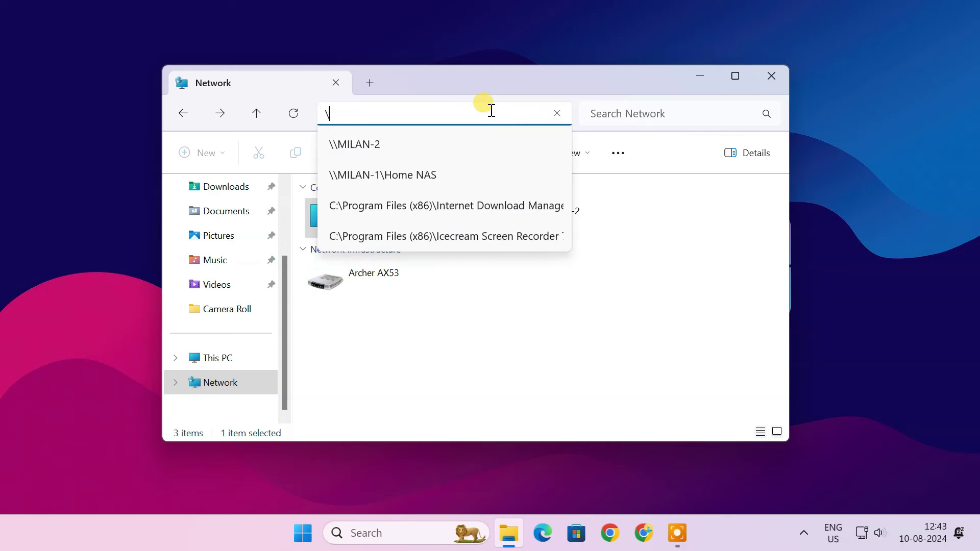
pyautogui.write('\\192.168.0')
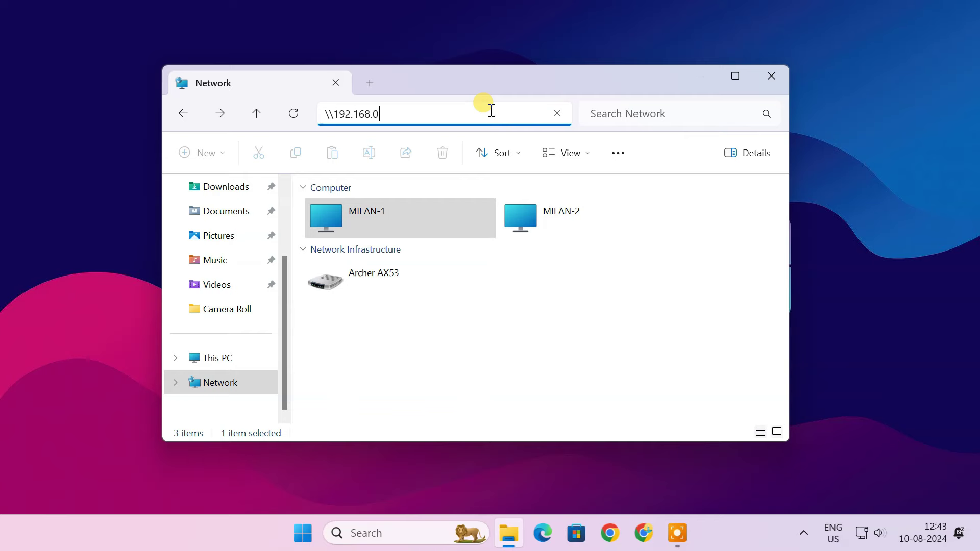
pyautogui.write('.64')
pyautogui.press('Return')
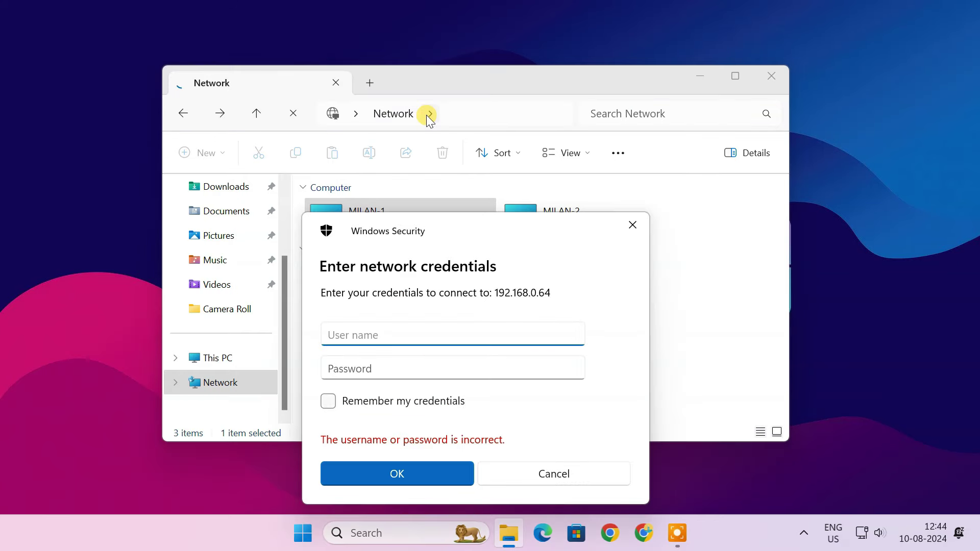
pyautogui.click(389, 333)
pyautogui.click(411, 367)
pyautogui.write('•••••••••••••••')
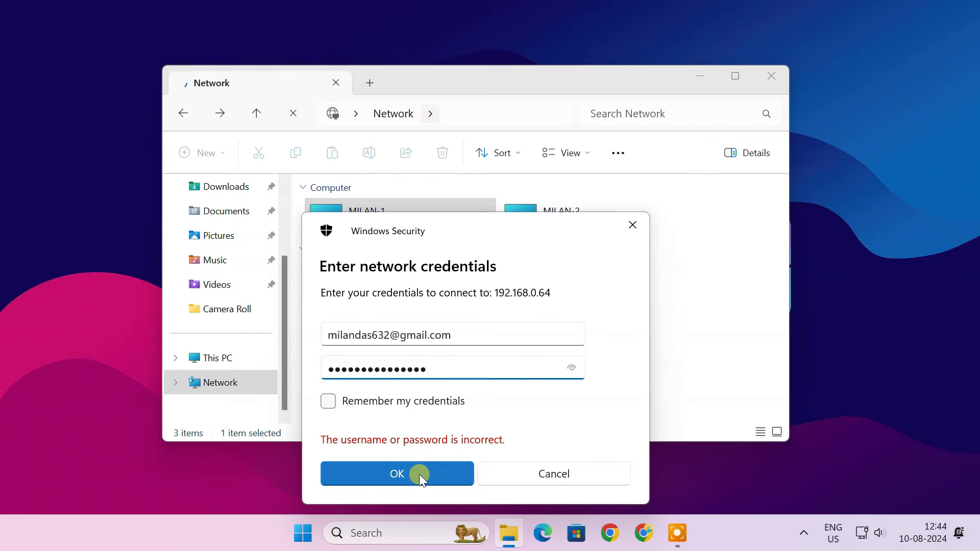
pyautogui.click(418, 473)
pyautogui.click(383, 210)
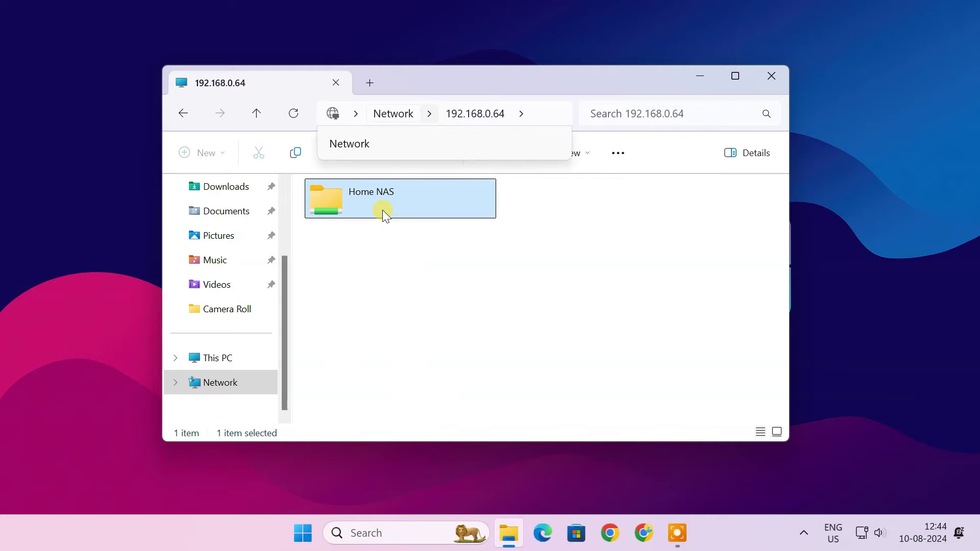
pyautogui.doubleClick(383, 210)
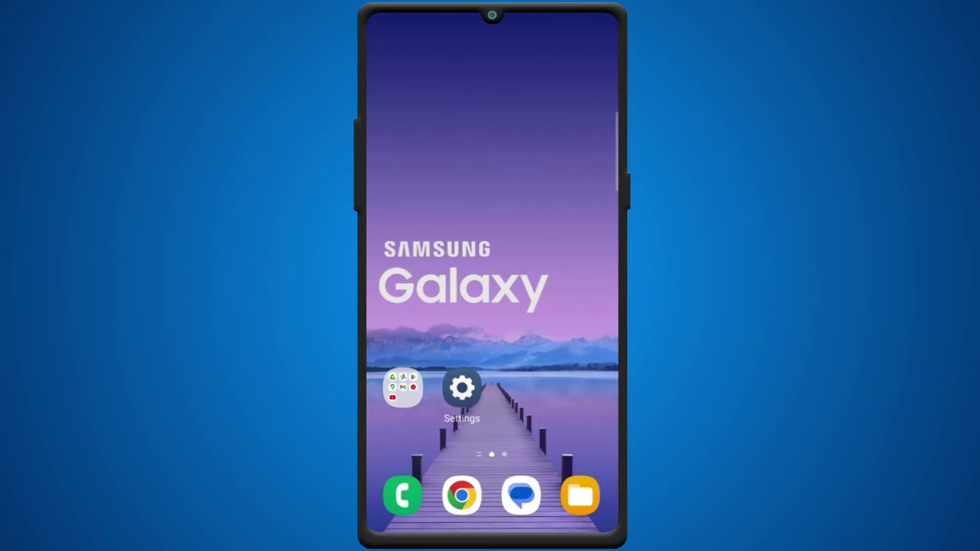
# On the phone, add a new Cx File Explorer remote location by scanning the local network.
pyautogui.click(403, 388)
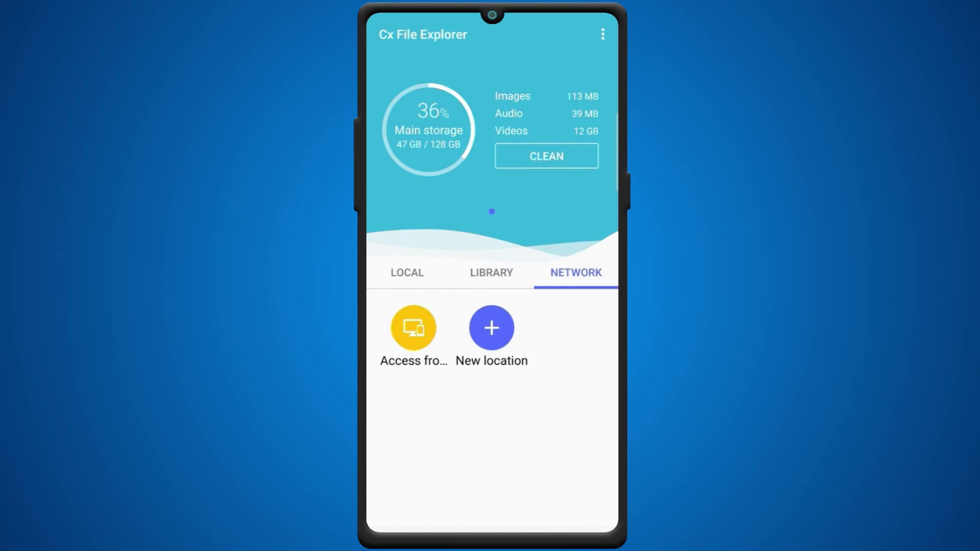
pyautogui.click(492, 328)
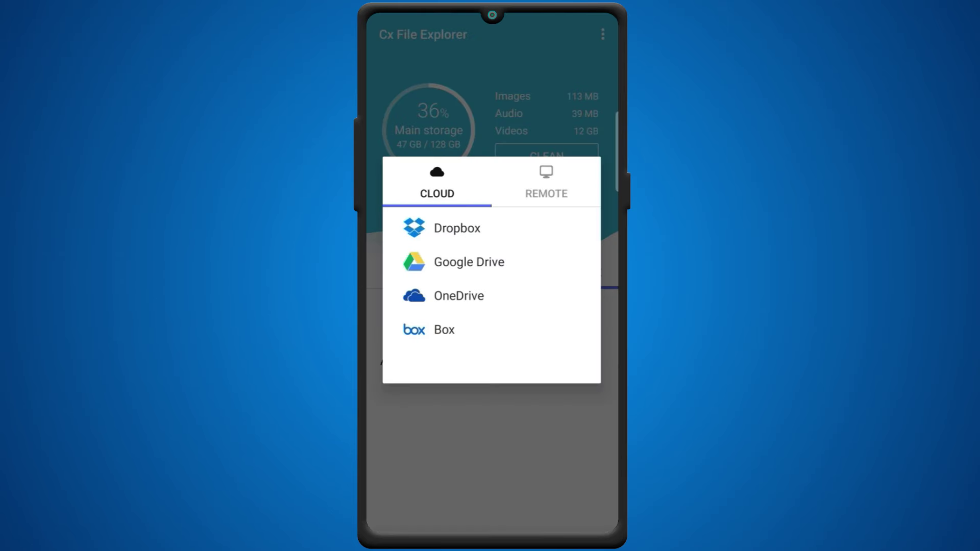
pyautogui.click(546, 185)
pyautogui.click(473, 228)
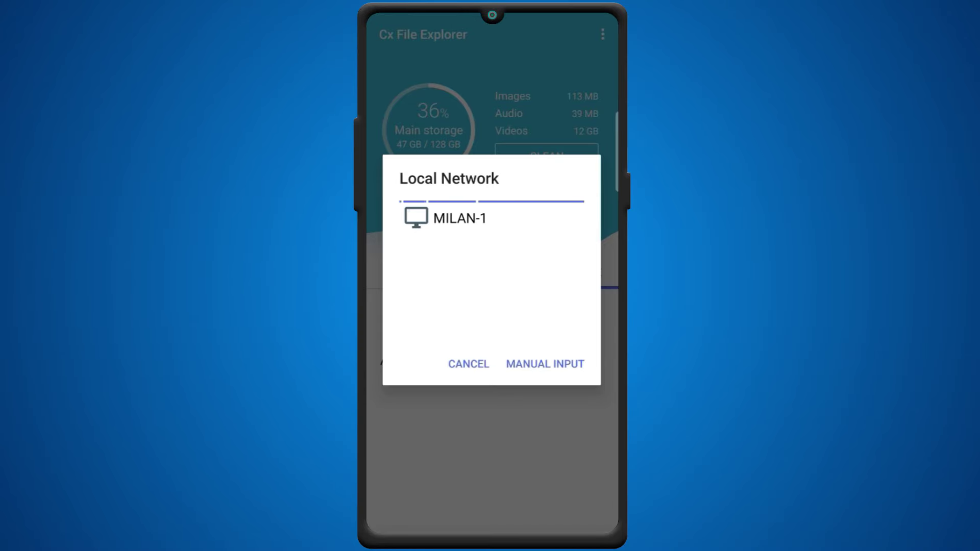
# Connect to MILAN-1 over SMB with the account username and open Home NAS.
pyautogui.click(460, 218)
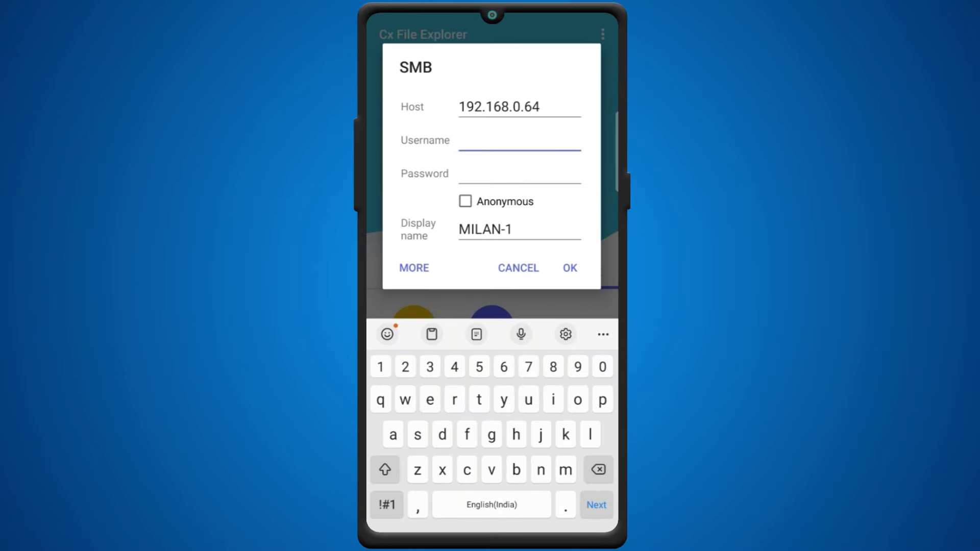
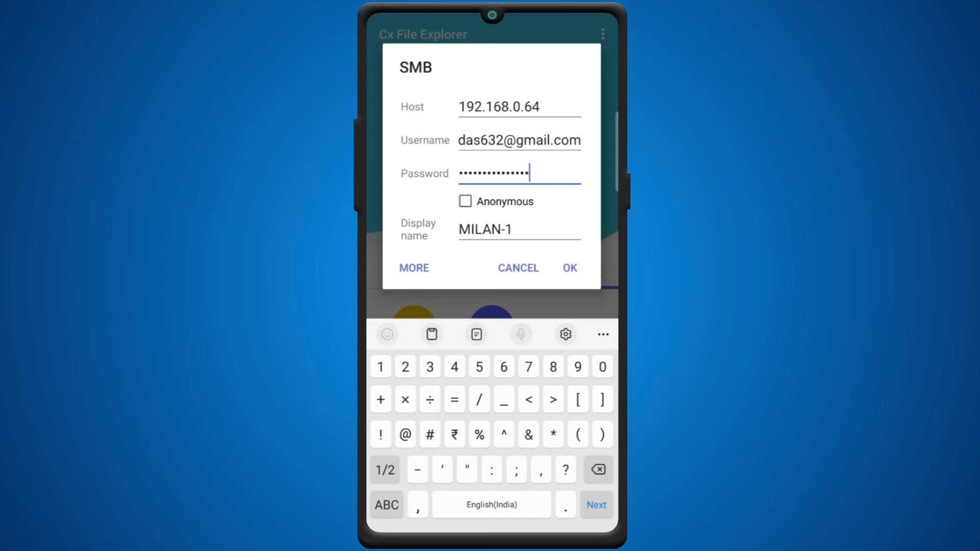
pyautogui.click(570, 268)
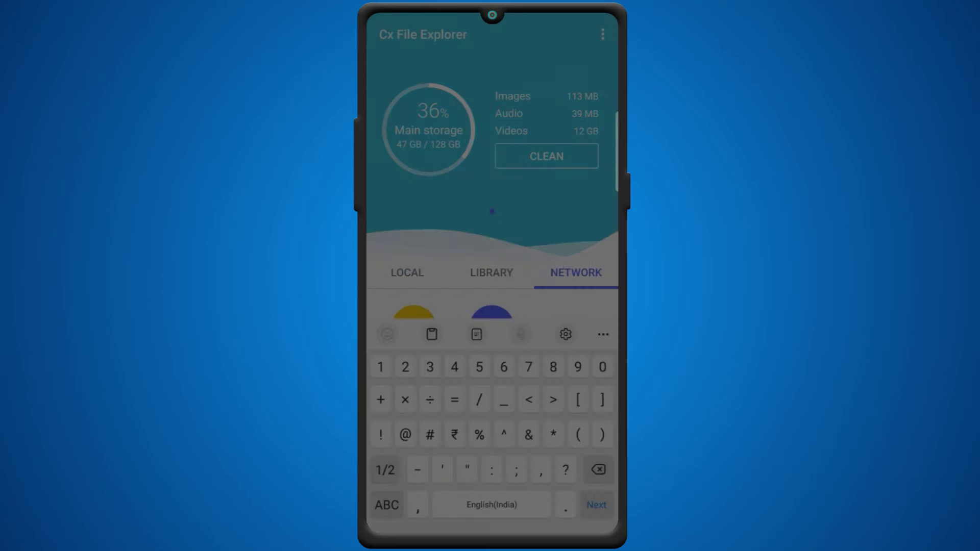
pyautogui.click(441, 104)
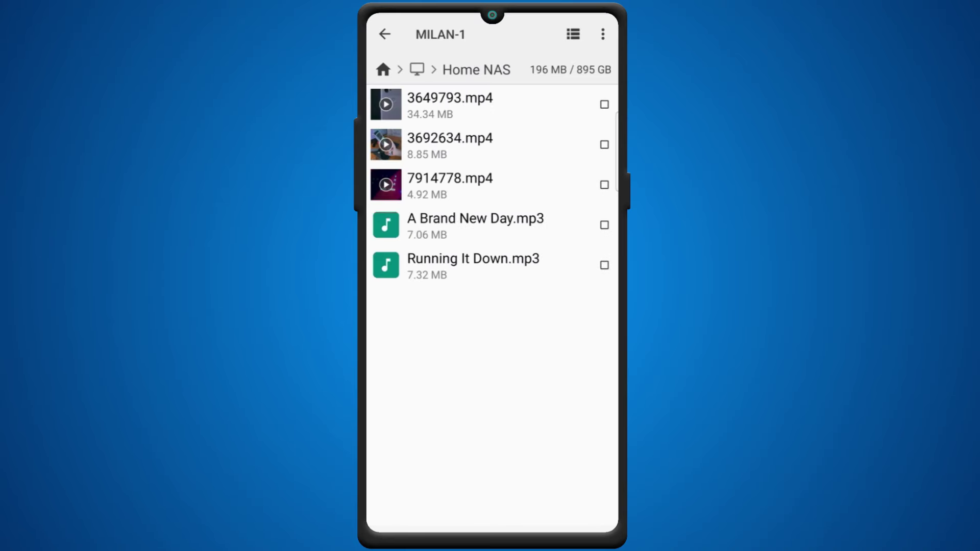
pyautogui.click(450, 145)
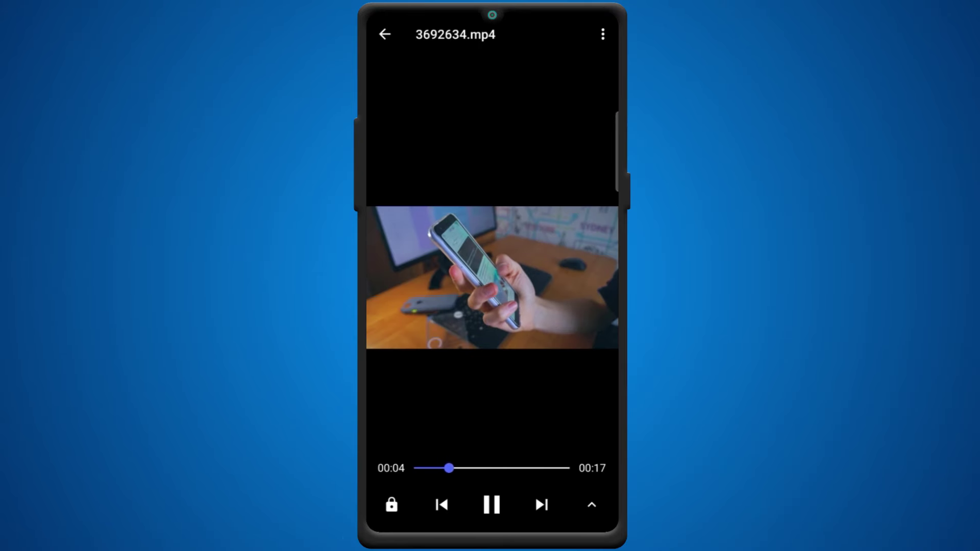
pyautogui.press('Escape')
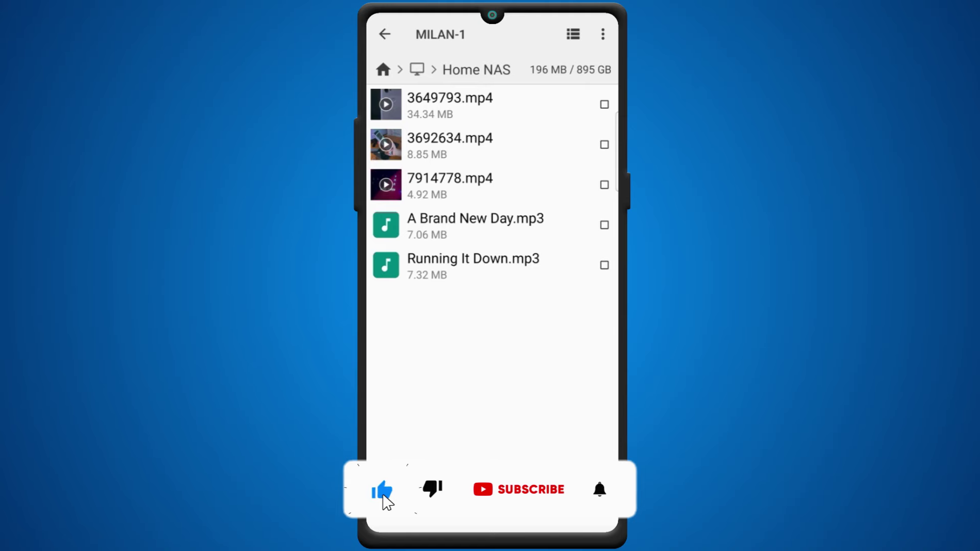